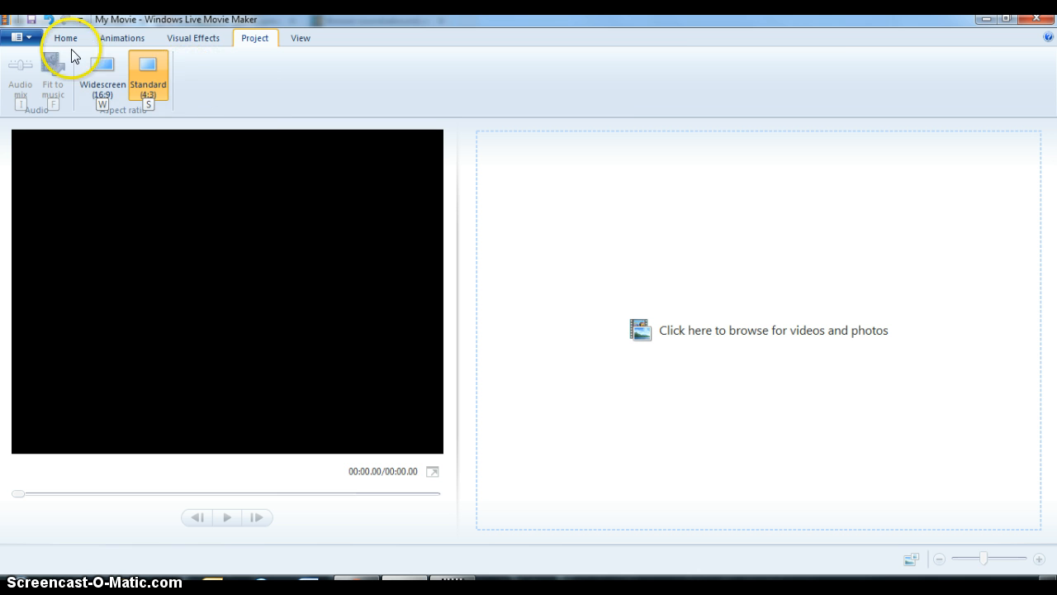
# Step: Import photos IMG_0376, IMG_0440, IMG_0530, IMG_0533 - Copy, IMG_0538 - Copy, IMG_0634 - Copy and IMG_0642 from the Movie maker files folder
pyautogui.click(62, 38)
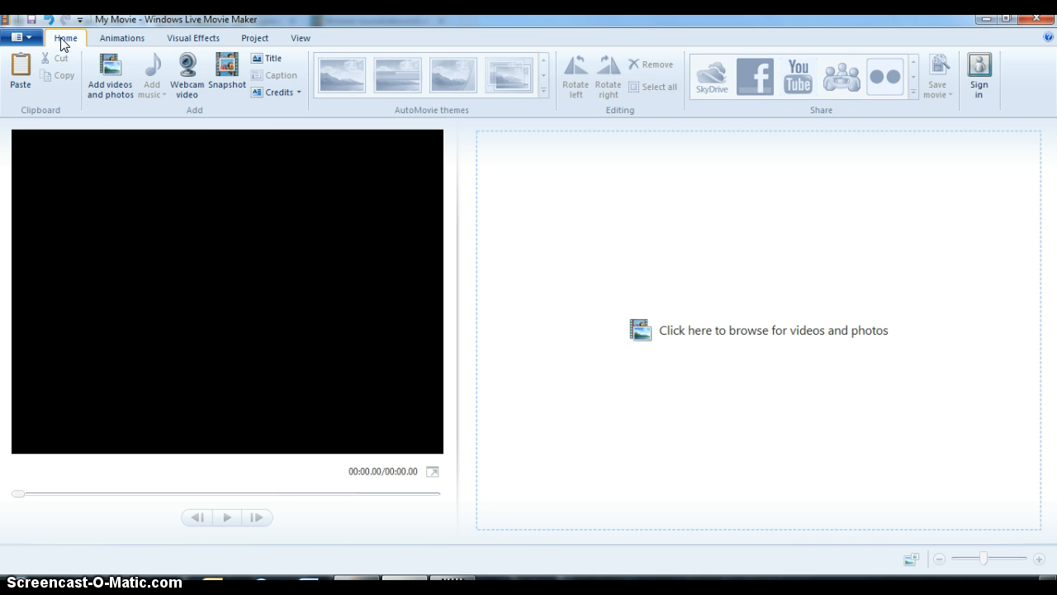
pyautogui.click(106, 83)
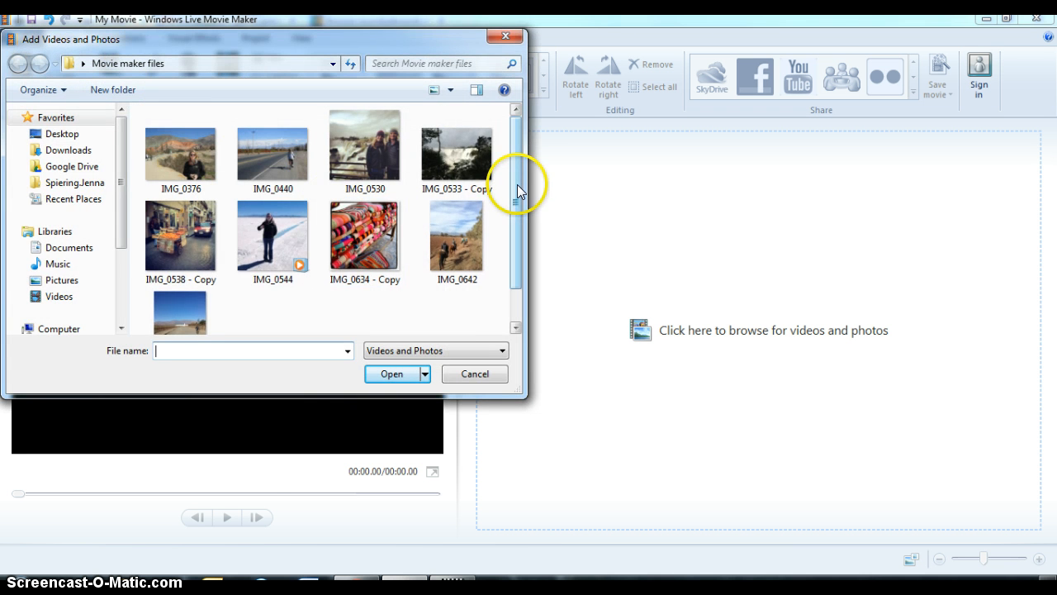
pyautogui.click(388, 248)
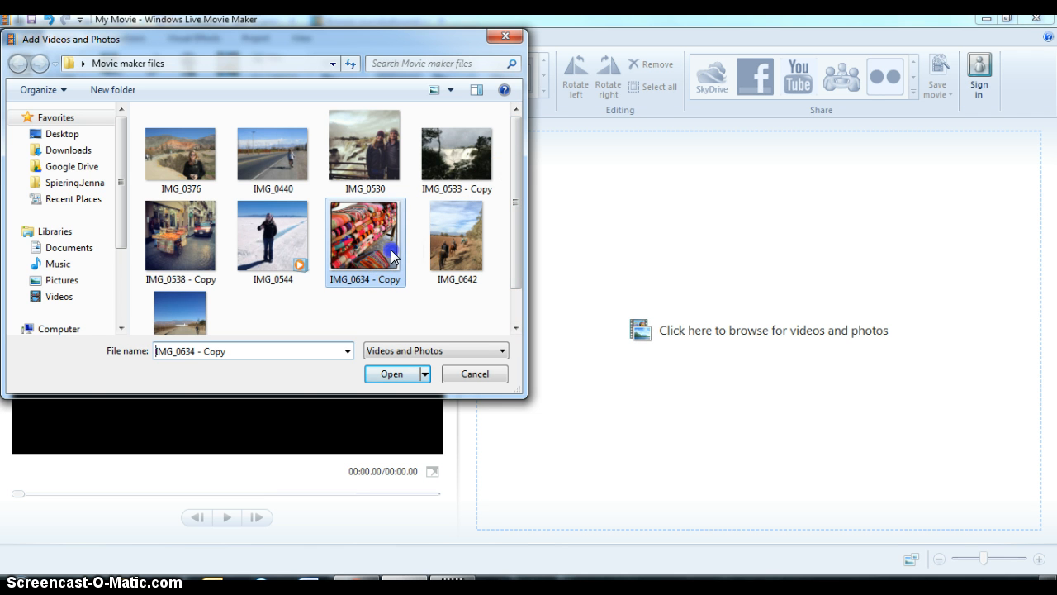
pyautogui.keyDown('ctrl'); pyautogui.click(178, 155); pyautogui.keyUp('ctrl')
pyautogui.keyDown('ctrl'); pyautogui.click(281, 167); pyautogui.keyUp('ctrl')
pyautogui.keyDown('ctrl'); pyautogui.click(368, 165); pyautogui.keyUp('ctrl')
pyautogui.keyDown('ctrl'); pyautogui.click(436, 153); pyautogui.keyUp('ctrl')
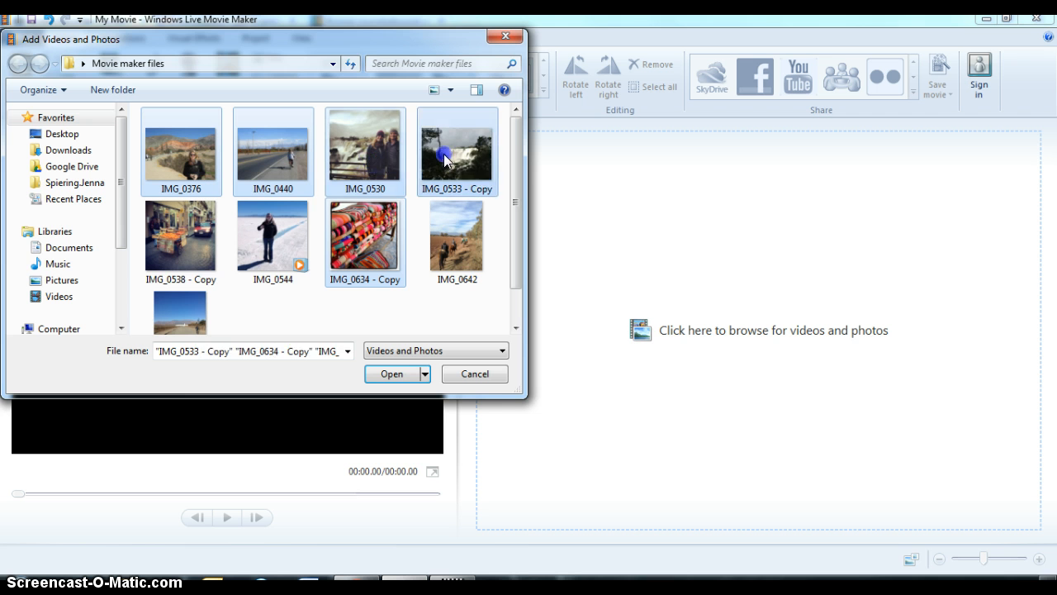
pyautogui.keyDown('ctrl'); pyautogui.click(448, 247); pyautogui.keyUp('ctrl')
pyautogui.keyDown('ctrl'); pyautogui.click(160, 232); pyautogui.keyUp('ctrl')
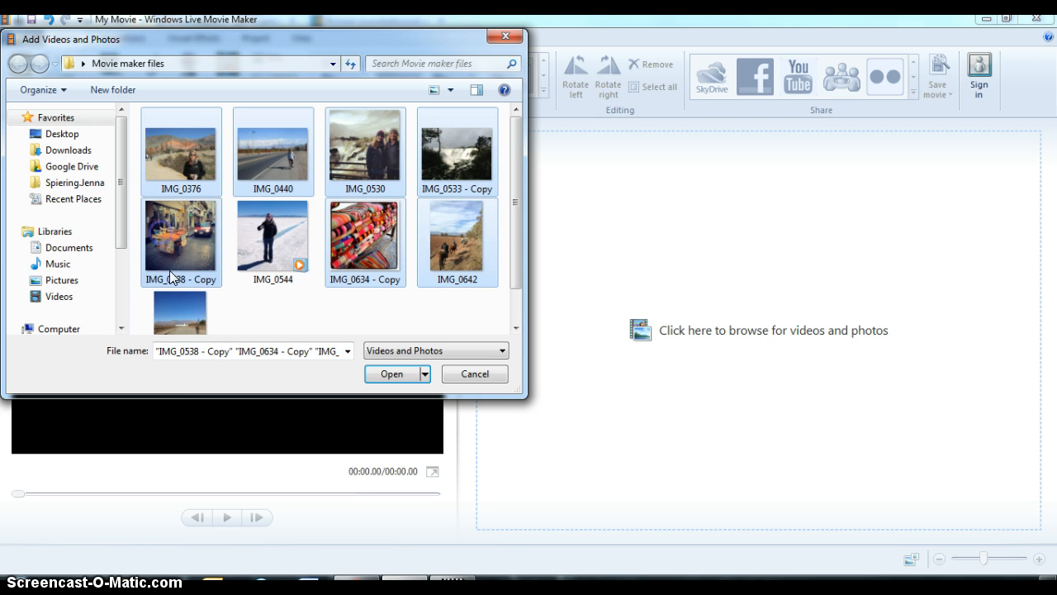
pyautogui.scroll(-1, 183, 303)
pyautogui.keyDown('ctrl'); pyautogui.click(183, 303); pyautogui.keyUp('ctrl')
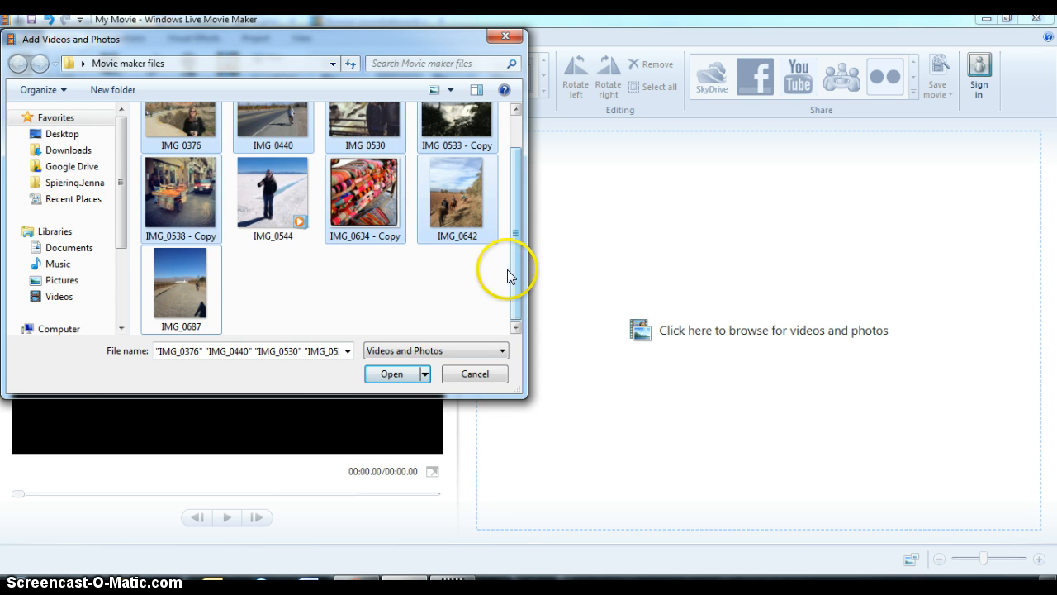
pyautogui.scroll(1, 515, 260)
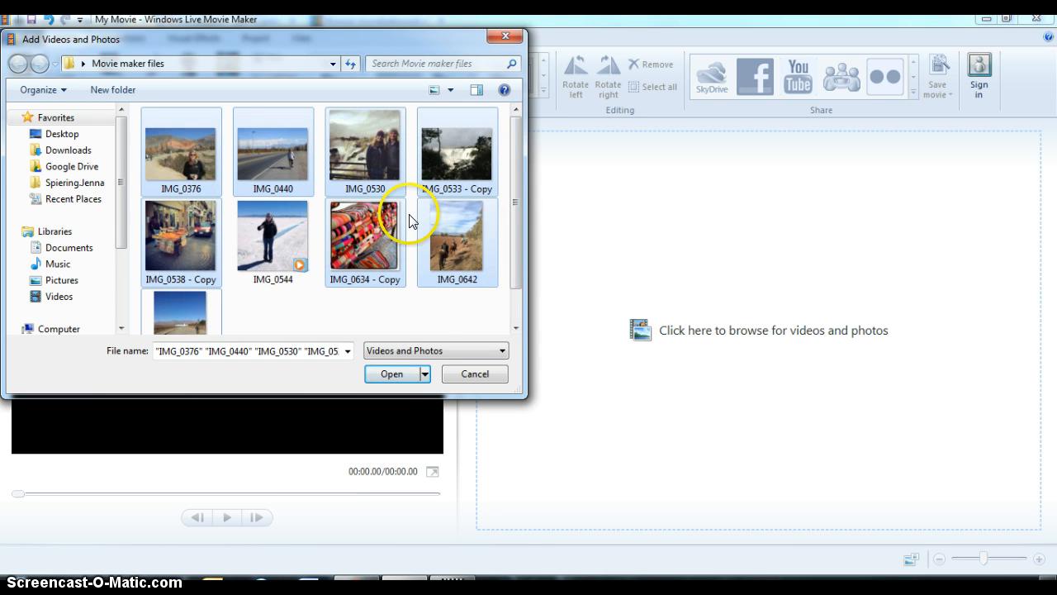
pyautogui.click(400, 374)
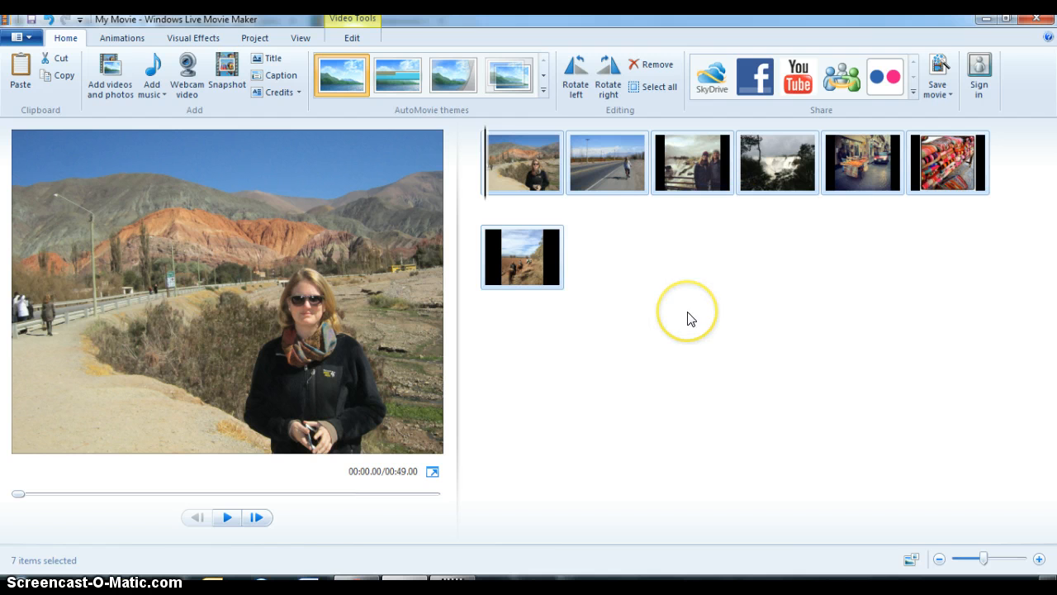
# Step: Play the movie preview and pause it at the third photo
pyautogui.click(228, 518)
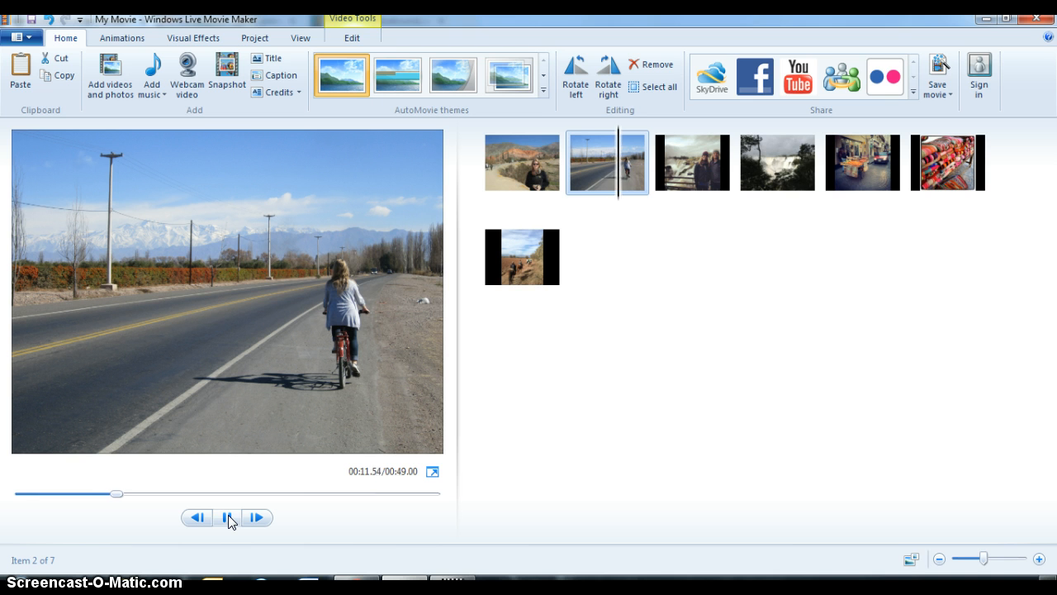
pyautogui.click(232, 515)
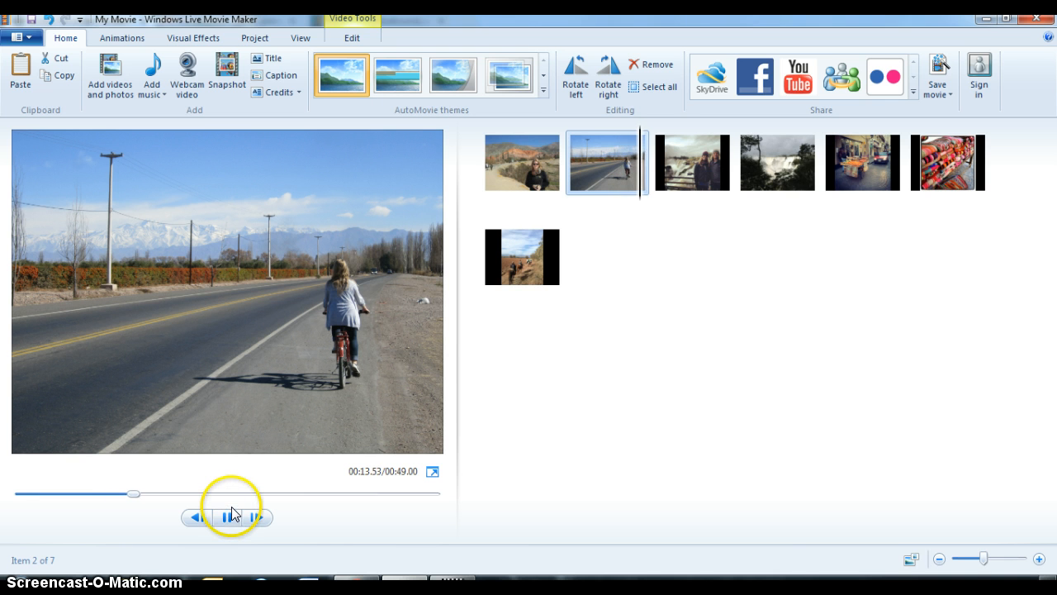
pyautogui.click(233, 519)
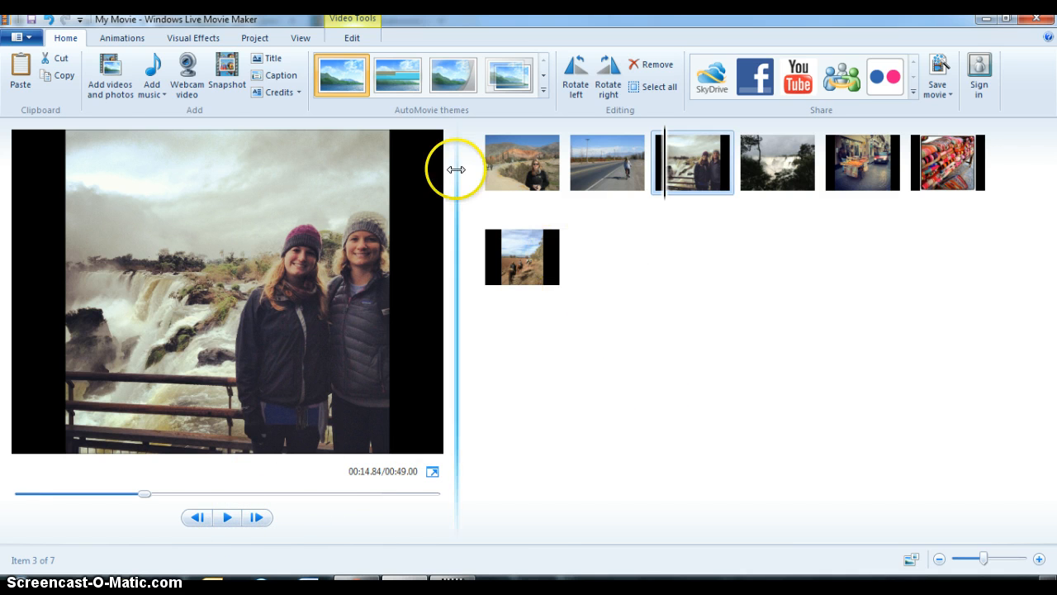
# Step: Add the video clip IMG_0544 from the Movie maker files folder after the third photo
pyautogui.click(118, 88)
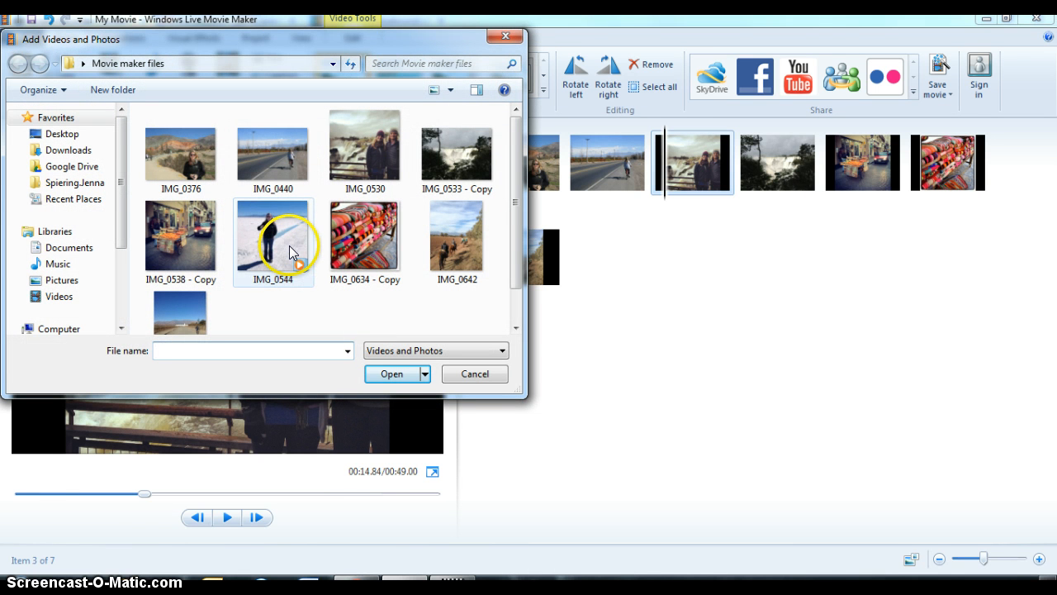
pyautogui.click(289, 252)
pyautogui.click(381, 371)
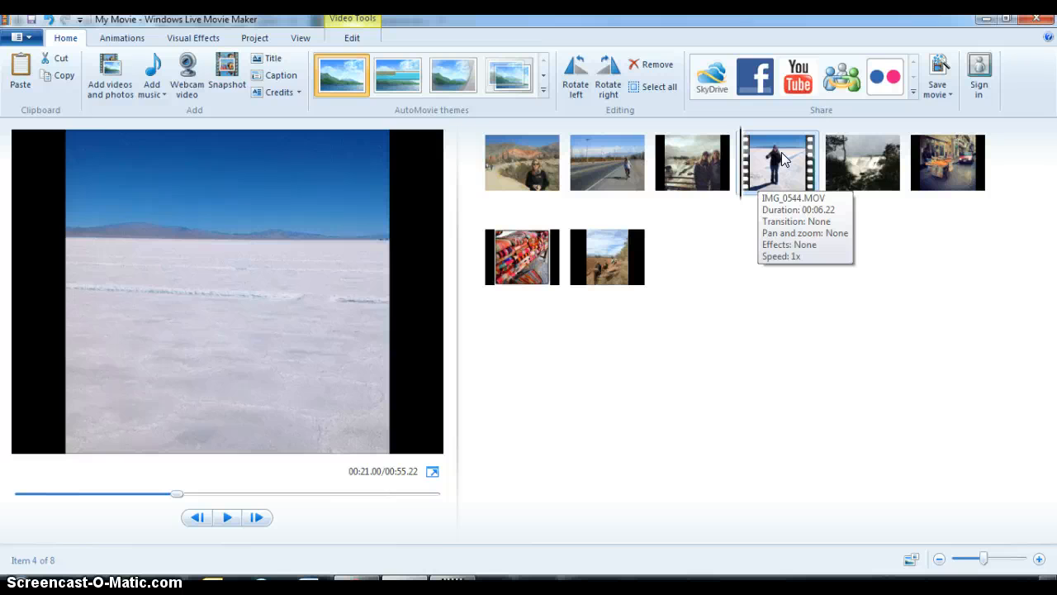
# Step: Reorder the storyboard so the textiles photo comes first, the waterfall landscape third and the cyclist on the road last
pyautogui.click(625, 161)
pyautogui.moveTo(625, 162); pyautogui.dragTo(625, 194)
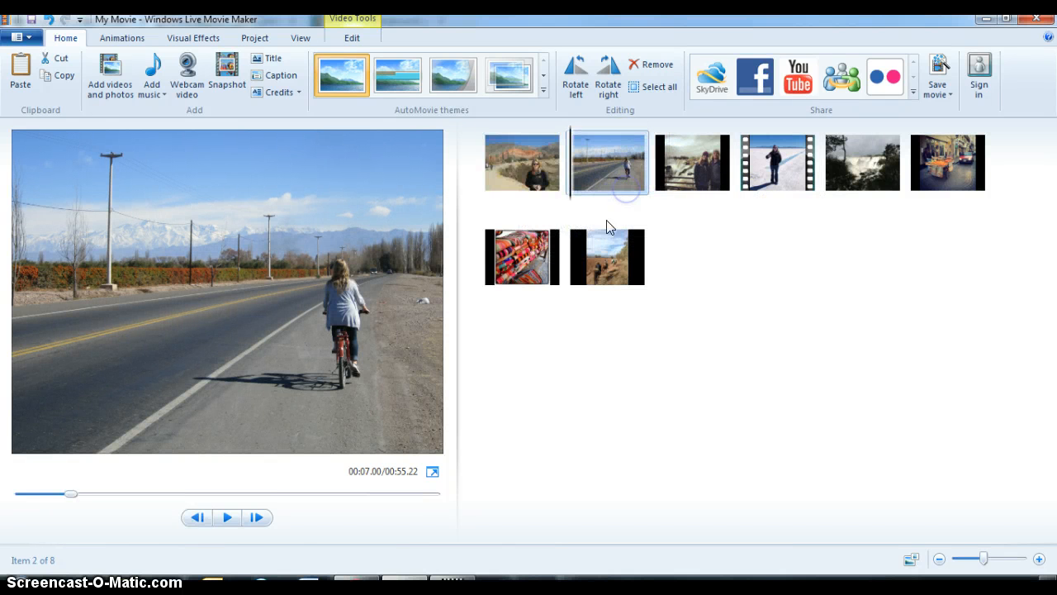
pyautogui.moveTo(537, 265); pyautogui.dragTo(481, 193)
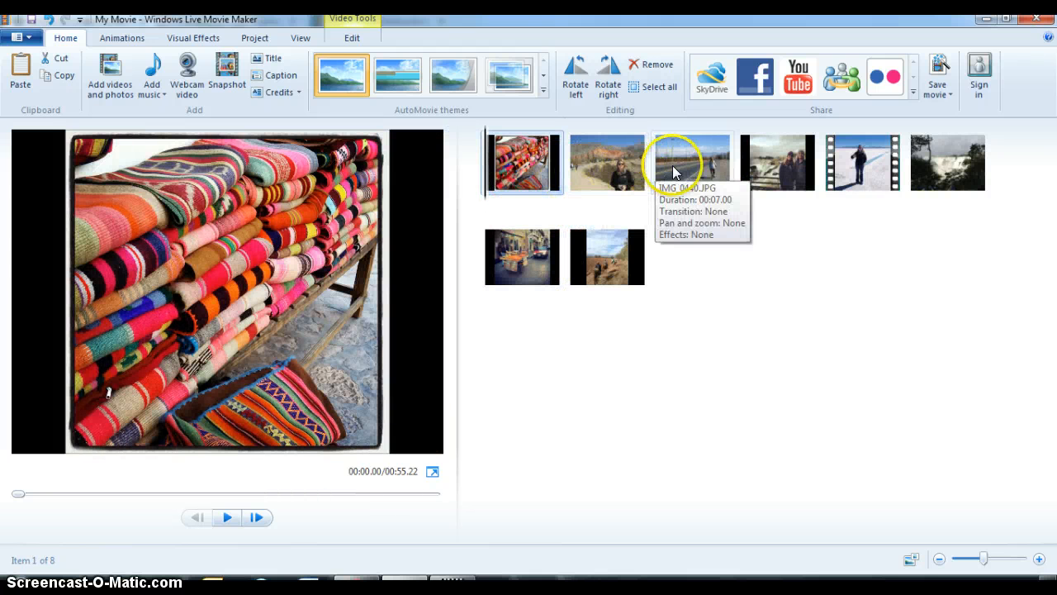
pyautogui.moveTo(724, 177); pyautogui.dragTo(713, 305)
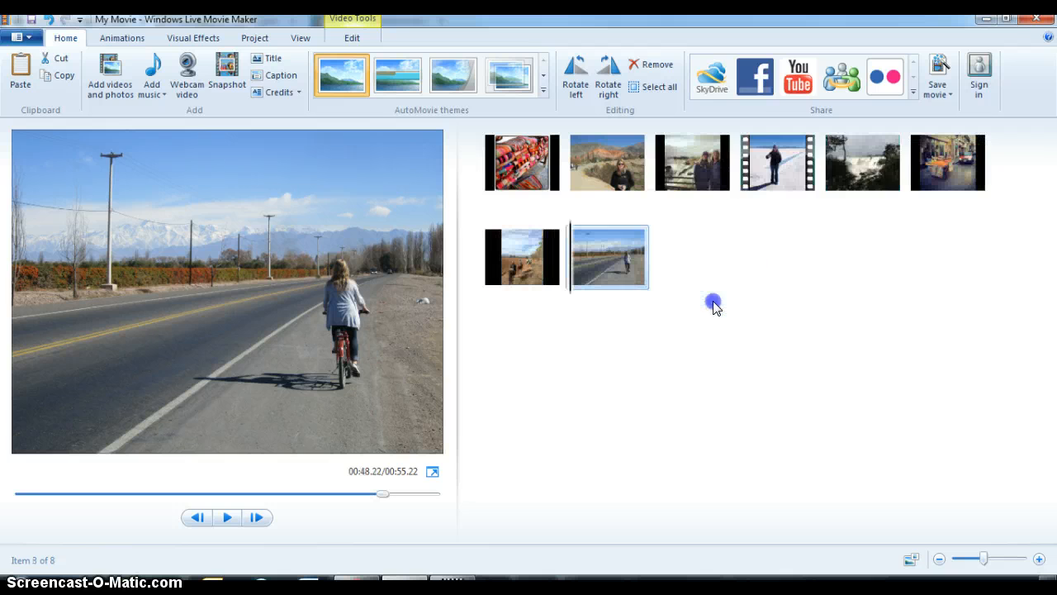
pyautogui.moveTo(853, 177); pyautogui.dragTo(660, 196)
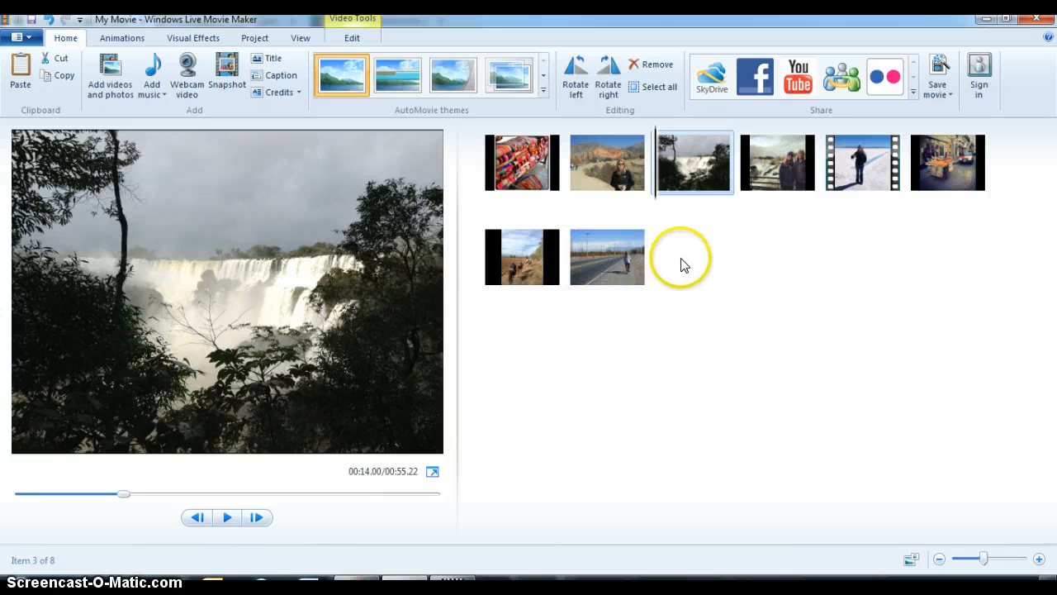
# Step: Examine the duration setting of the opening textiles photo and the speed options of the salt-flat video clip
pyautogui.click(488, 181)
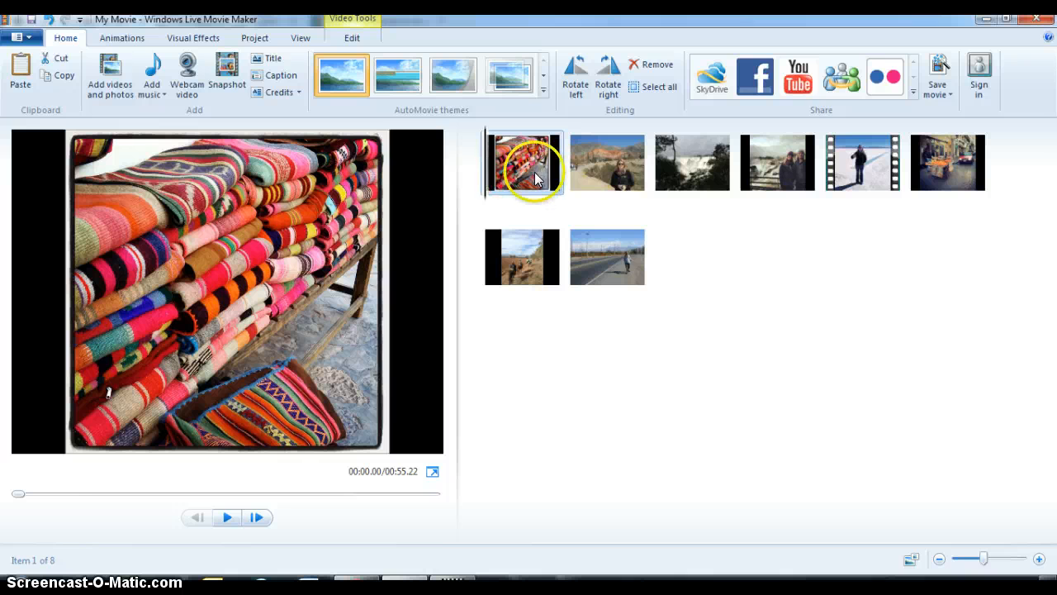
pyautogui.click(604, 165)
pyautogui.click(536, 172)
pyautogui.click(353, 39)
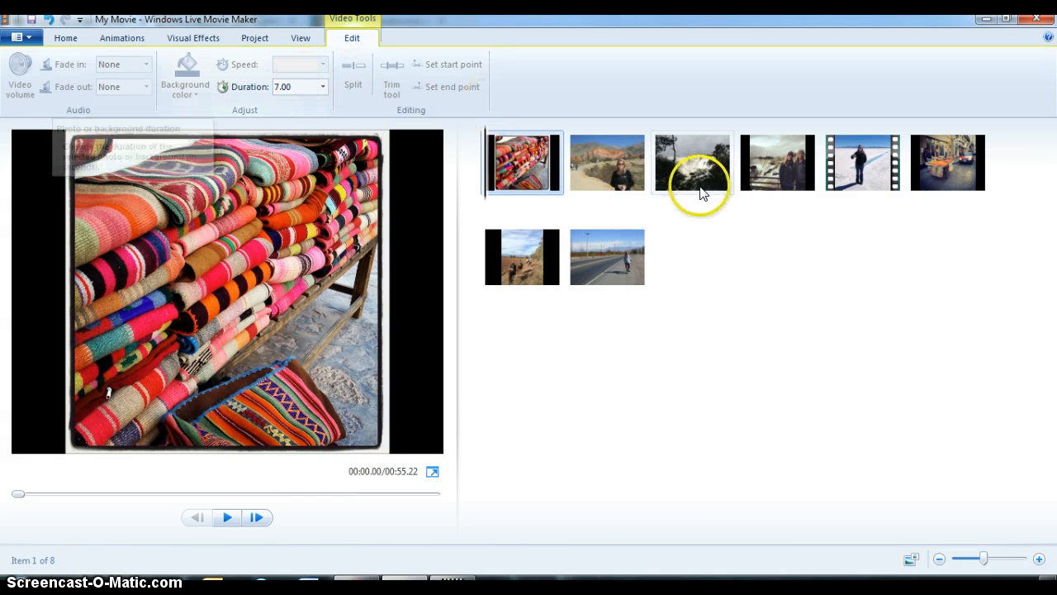
pyautogui.click(840, 184)
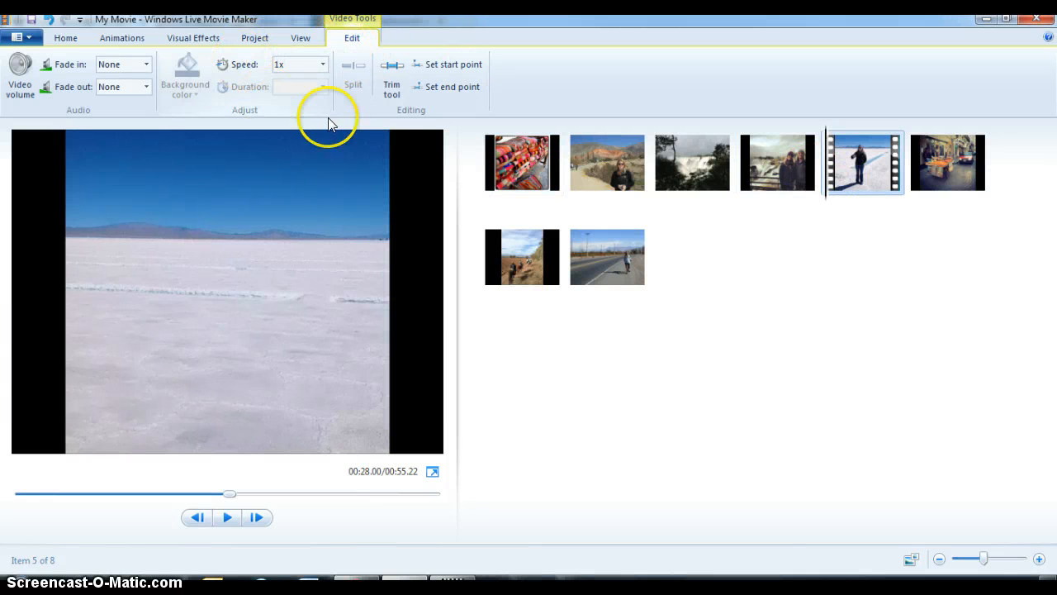
pyautogui.click(322, 66)
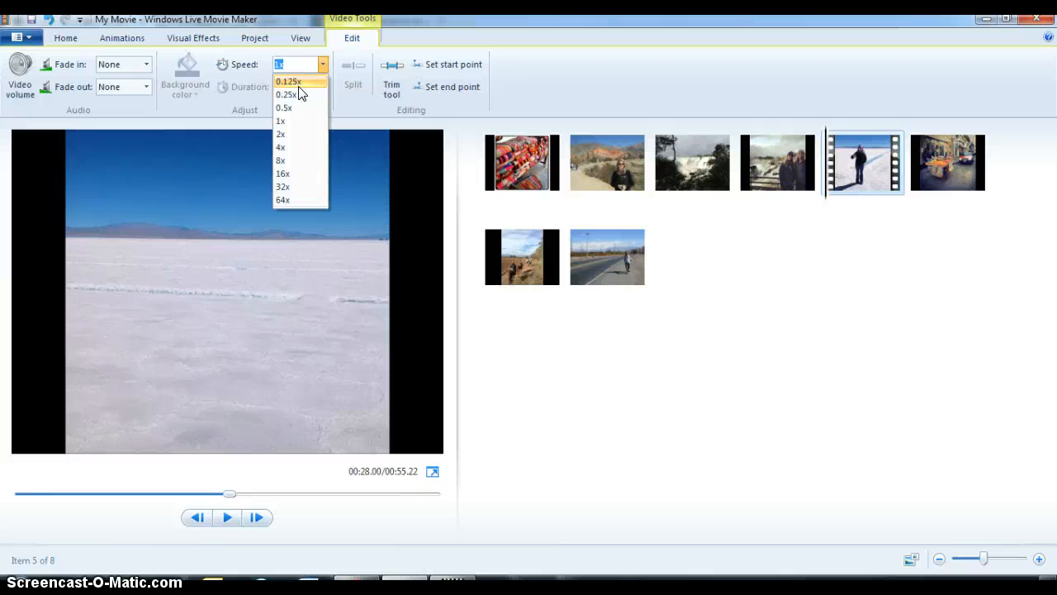
# Step: Try different start and end trim points on the salt-flat video clip, ending with a 3.73 s start point, and discard the trim
pyautogui.click(388, 69)
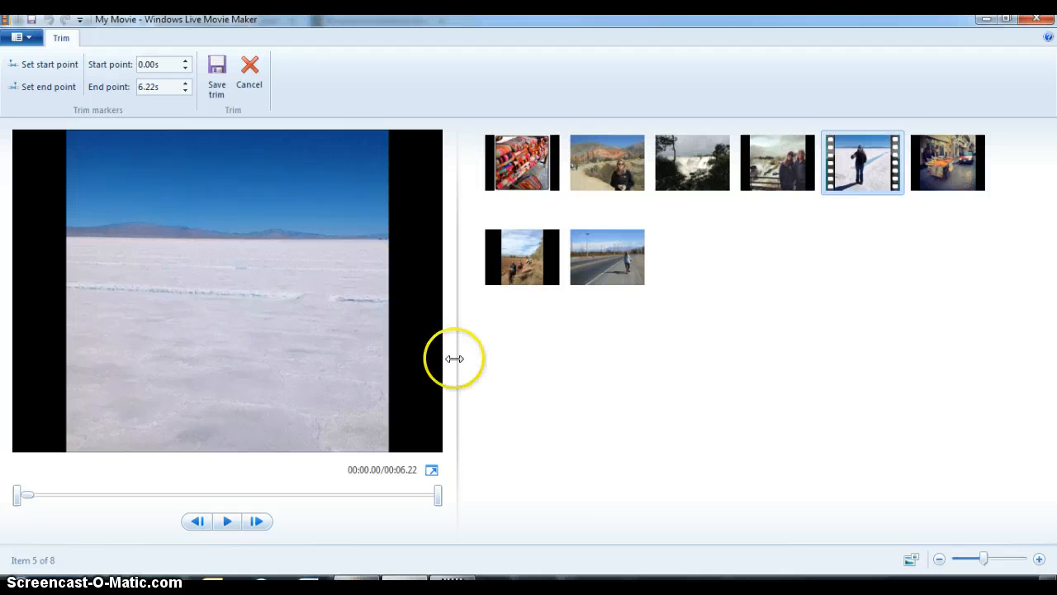
pyautogui.moveTo(432, 501); pyautogui.dragTo(384, 509)
pyautogui.moveTo(16, 506); pyautogui.dragTo(55, 508)
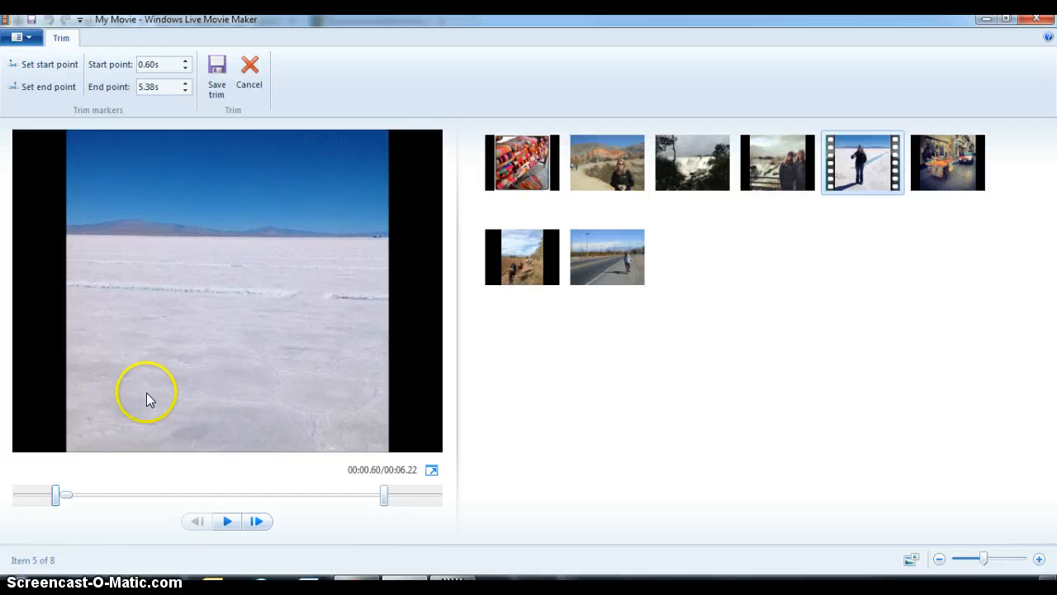
pyautogui.moveTo(55, 495); pyautogui.dragTo(12, 509)
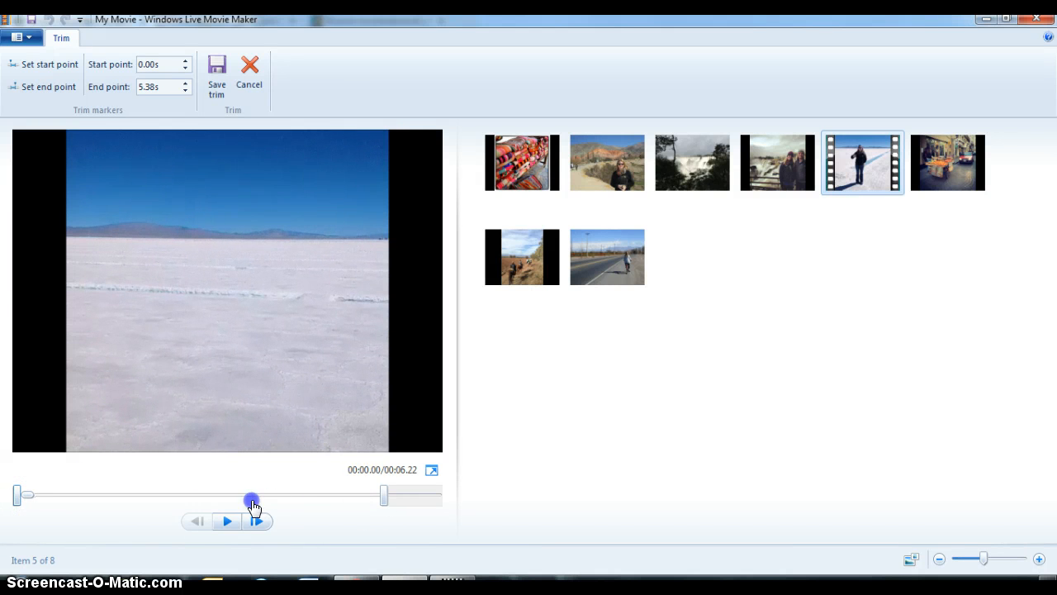
pyautogui.moveTo(387, 498); pyautogui.dragTo(196, 500)
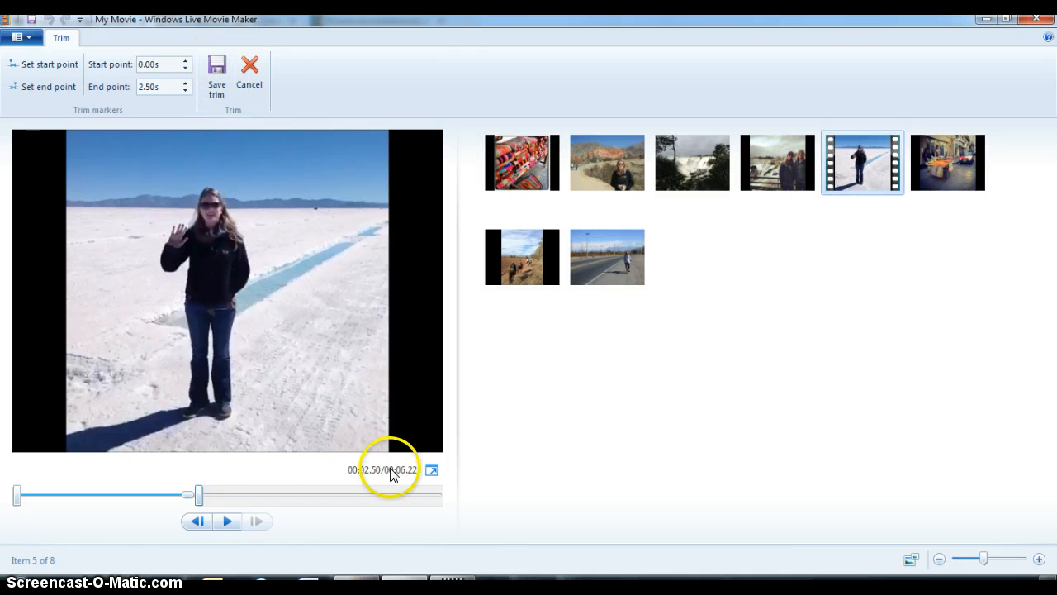
pyautogui.moveTo(198, 501); pyautogui.dragTo(460, 493)
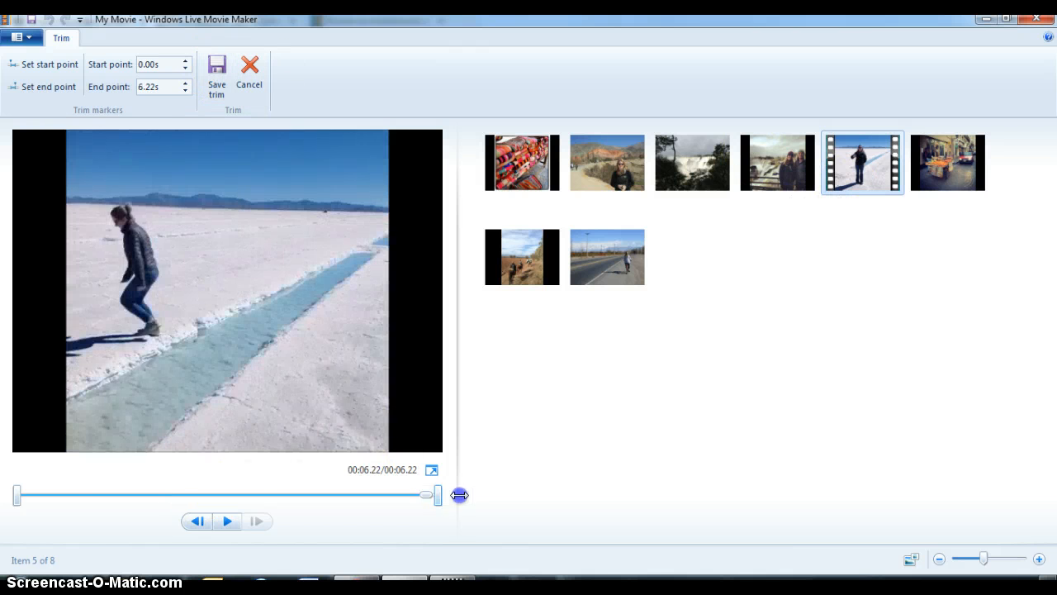
pyautogui.moveTo(17, 500); pyautogui.dragTo(254, 486)
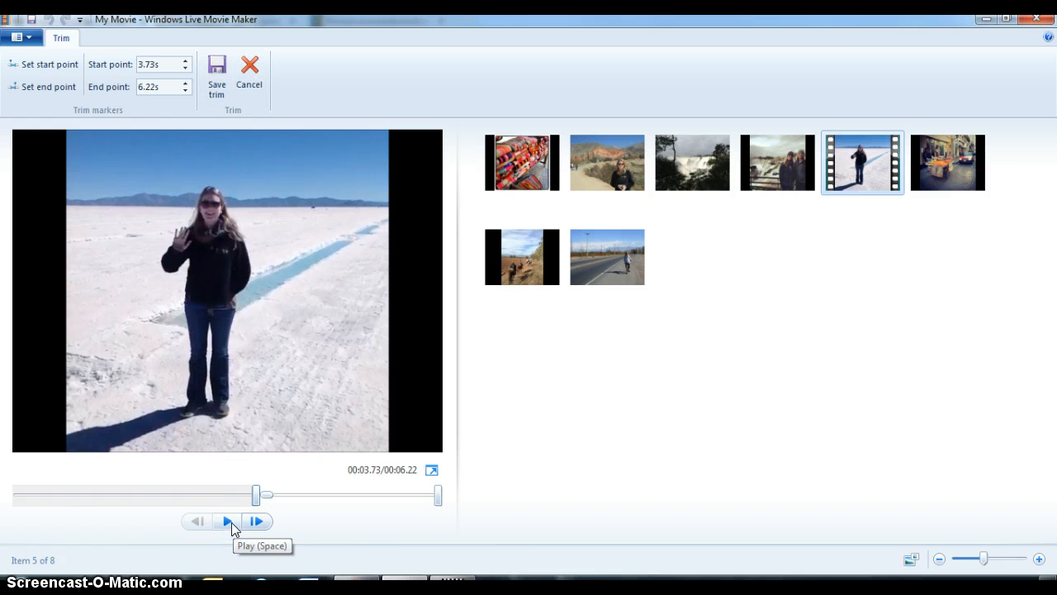
pyautogui.click(249, 72)
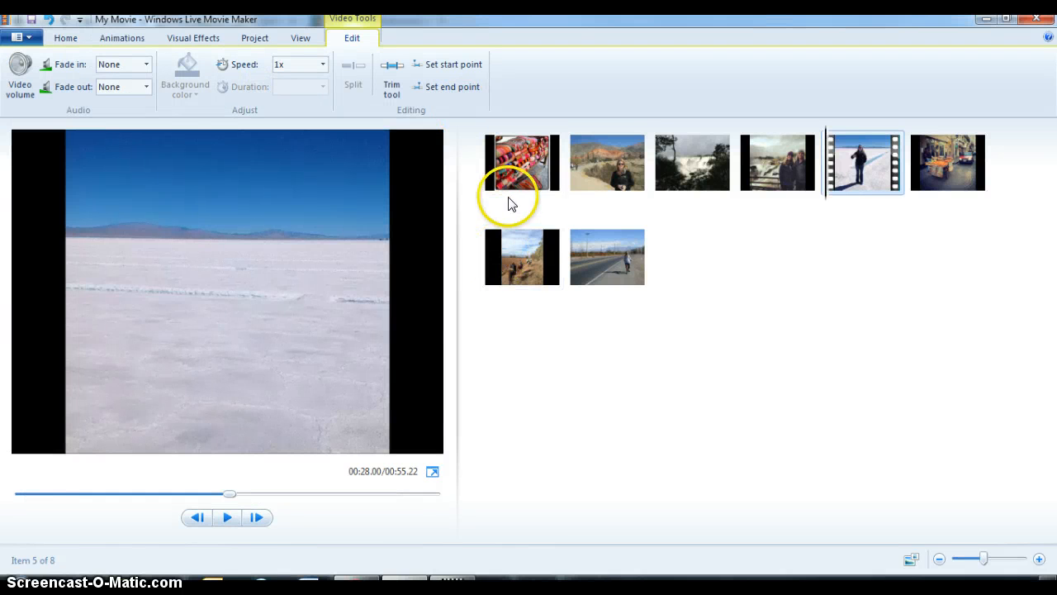
# Step: Apply the brick-pattern transition and the Pan up effect to the opening textiles photo
pyautogui.click(490, 183)
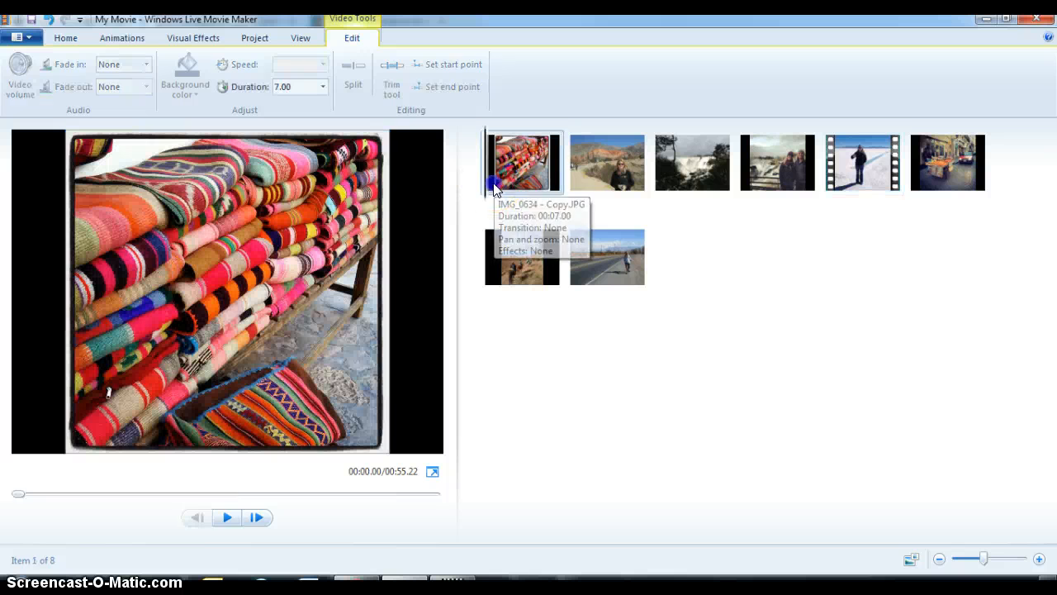
pyautogui.click(124, 39)
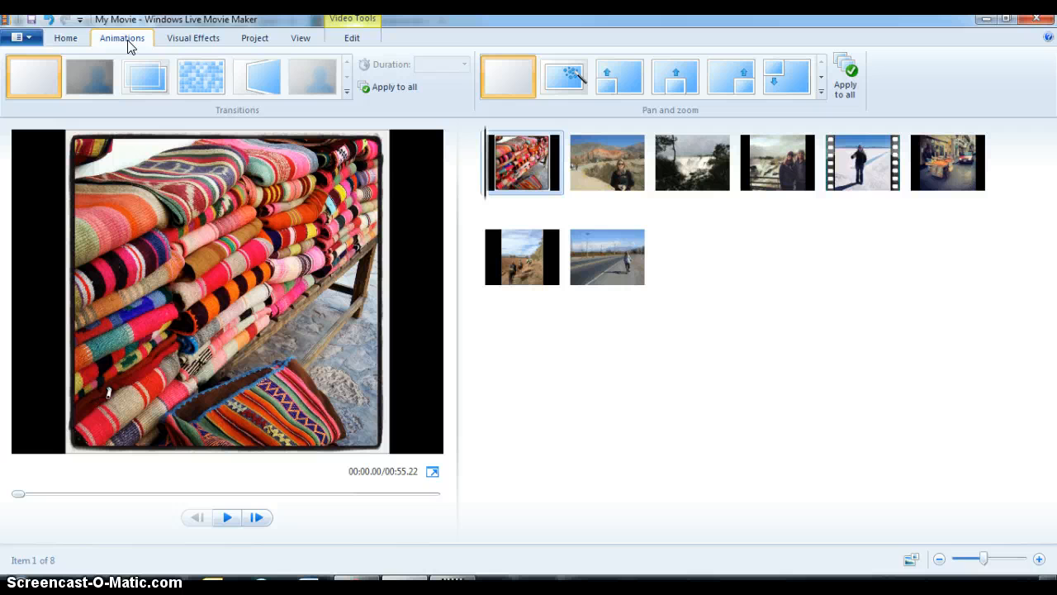
pyautogui.click(176, 66)
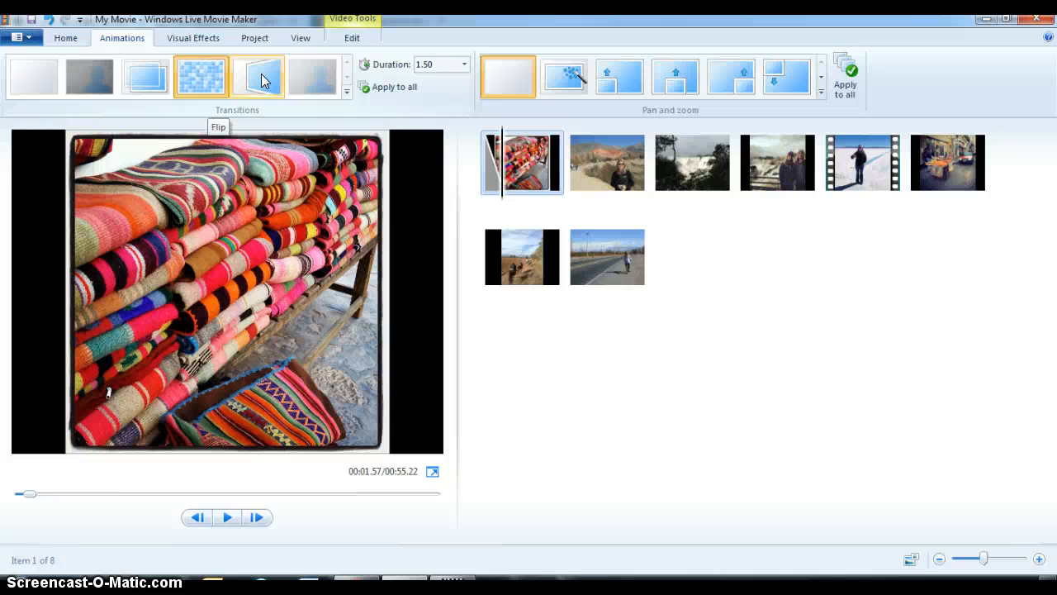
pyautogui.click(215, 81)
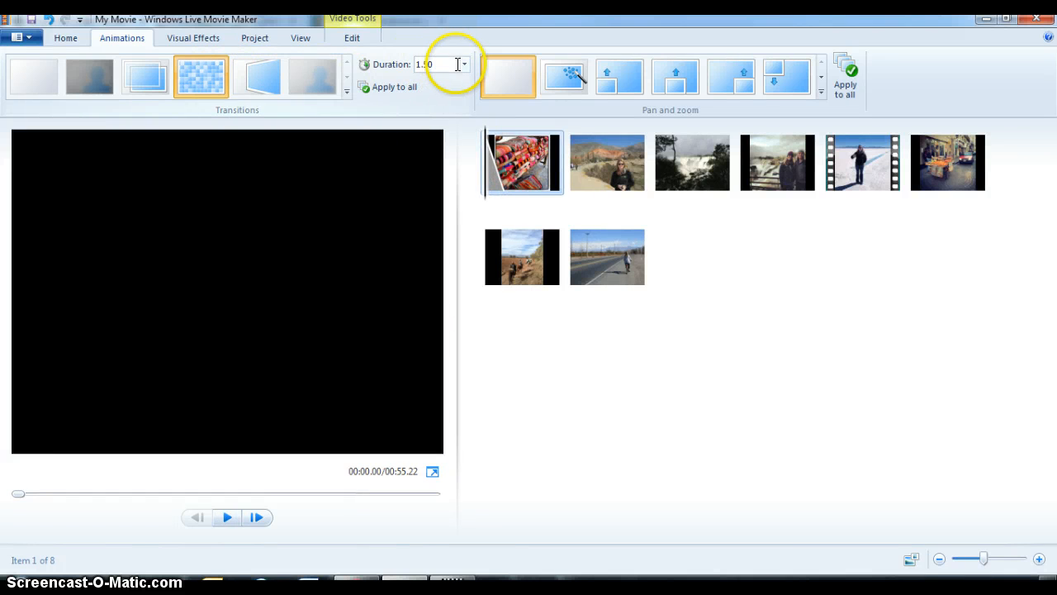
pyautogui.click(466, 66)
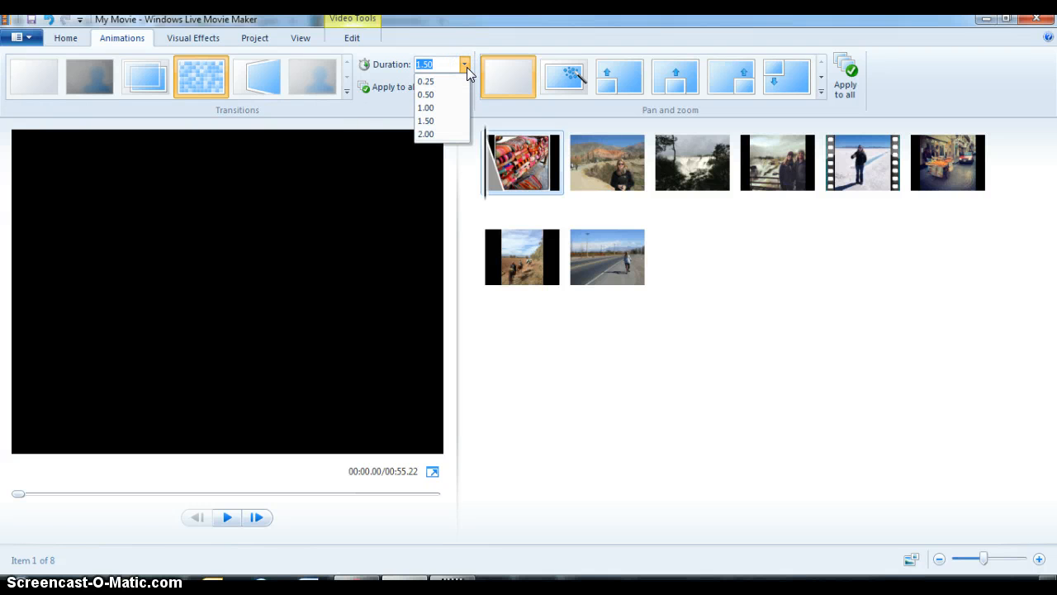
pyautogui.click(457, 96)
pyautogui.click(660, 85)
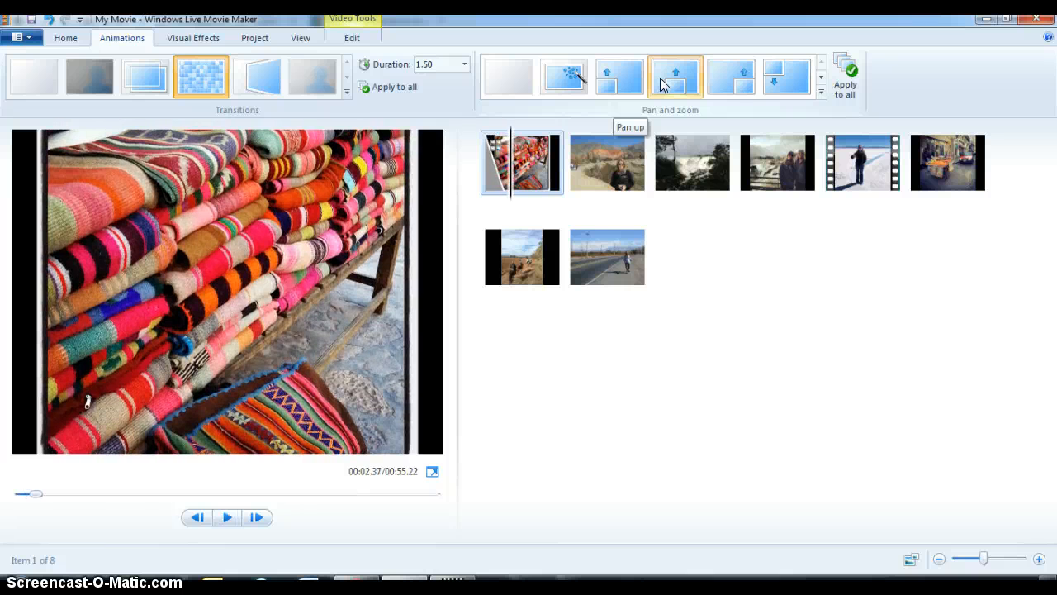
# Step: Apply the Pan up along left effect to the photo of the woman before the red hills and preview it
pyautogui.click(621, 180)
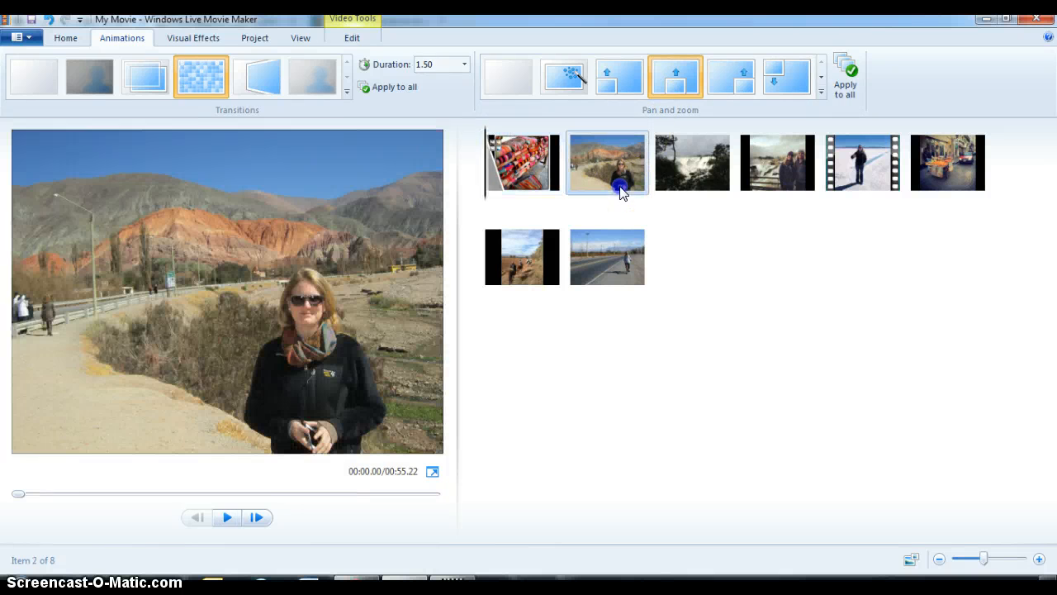
pyautogui.click(762, 83)
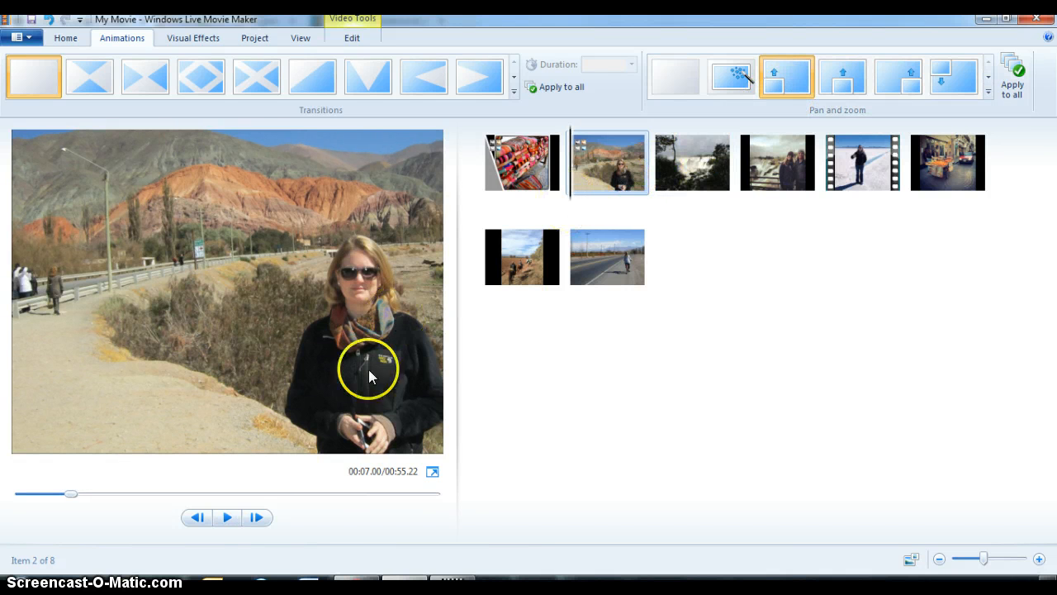
pyautogui.click(223, 526)
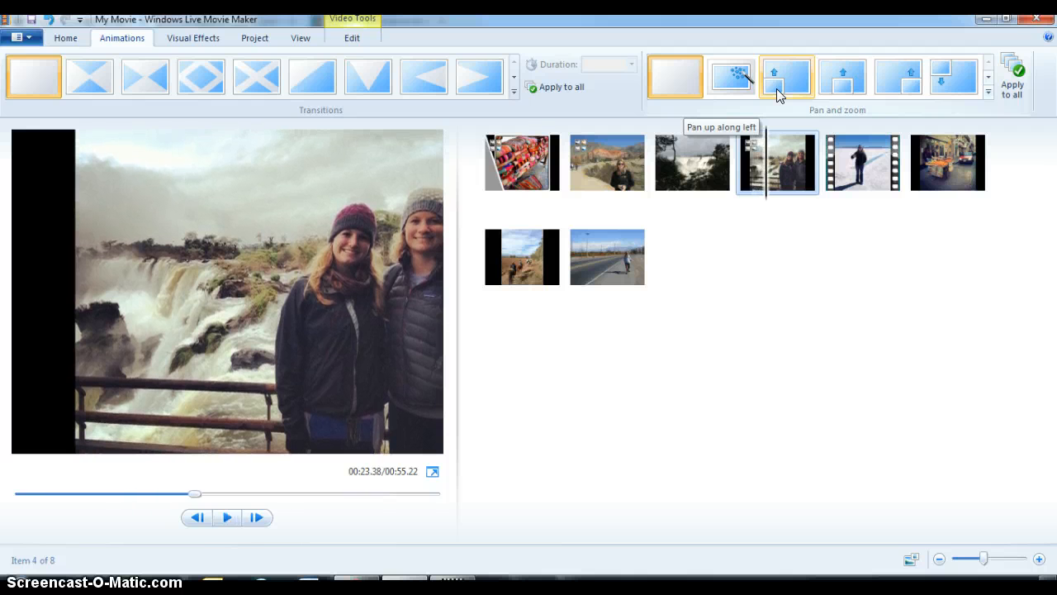
# Step: Preview the Cyan tone effect on the photo of two women at the waterfall and view the project's aspect ratio options
pyautogui.click(191, 39)
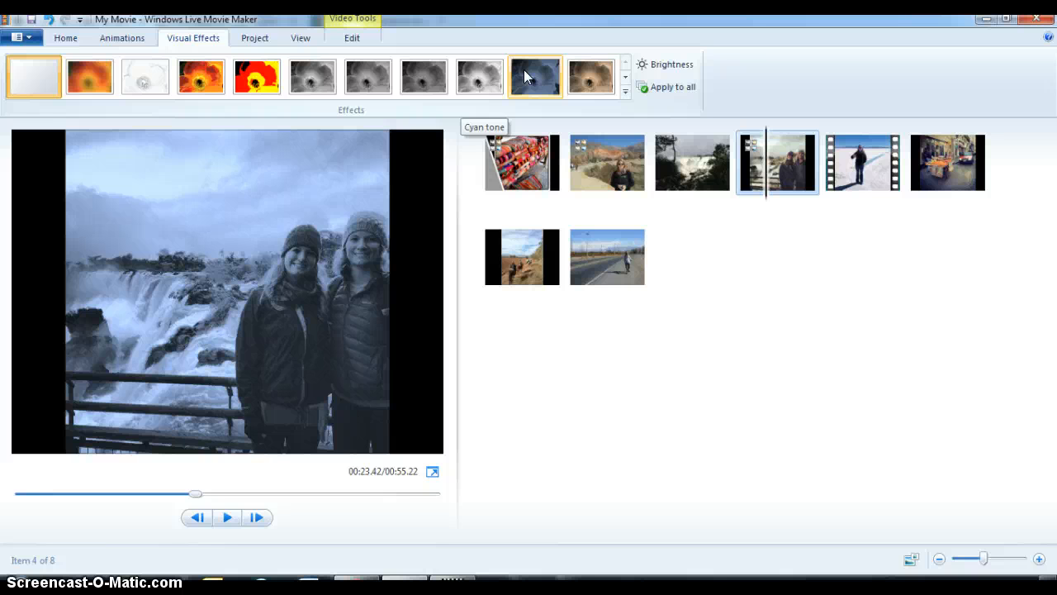
pyautogui.click(250, 38)
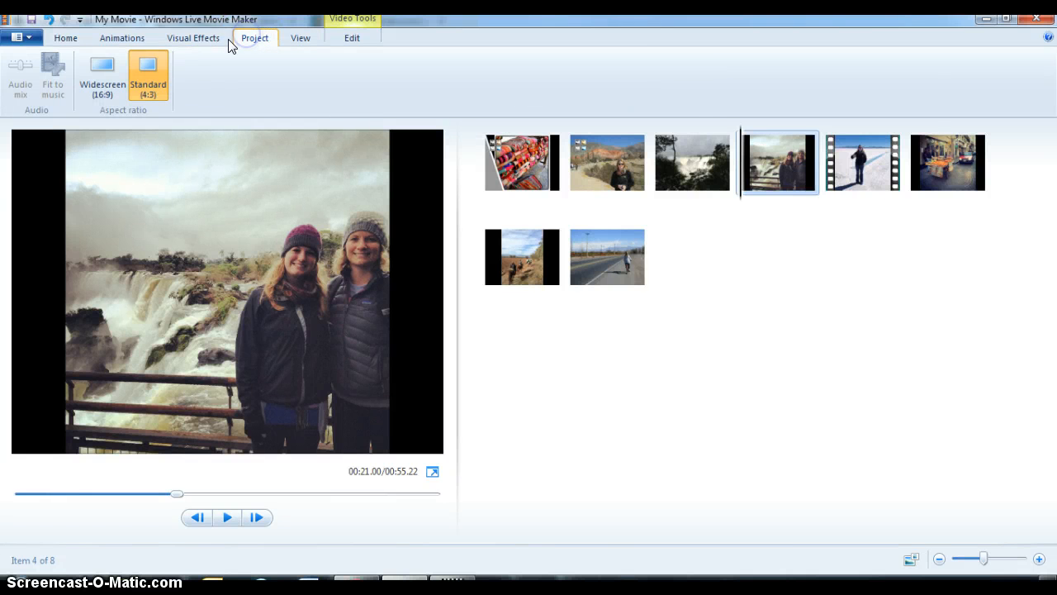
pyautogui.click(134, 40)
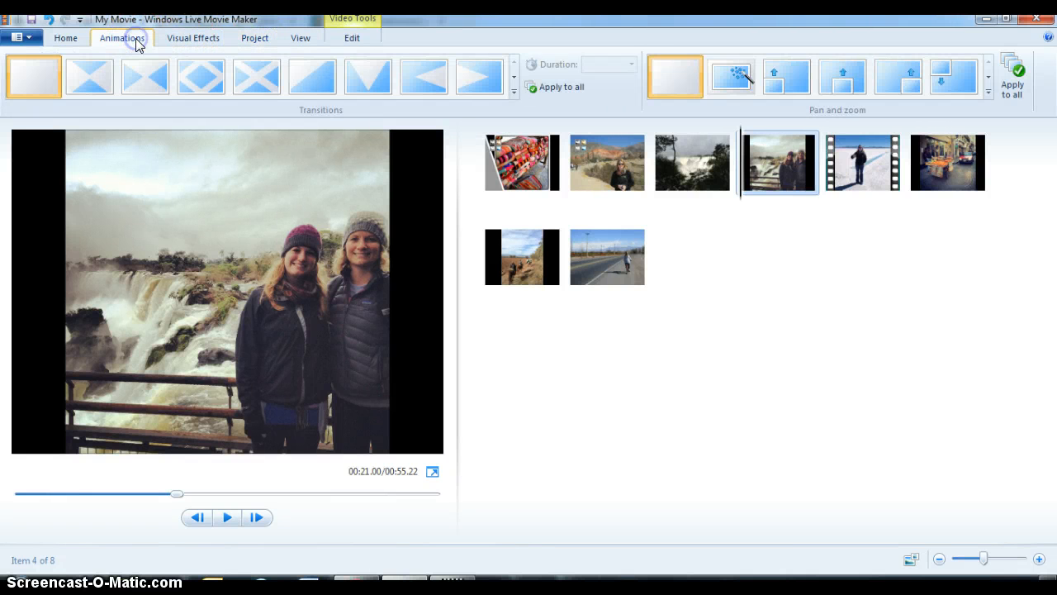
# Step: Add a title before the textiles photo with the text "Summer Trip to Argentina"
pyautogui.click(74, 42)
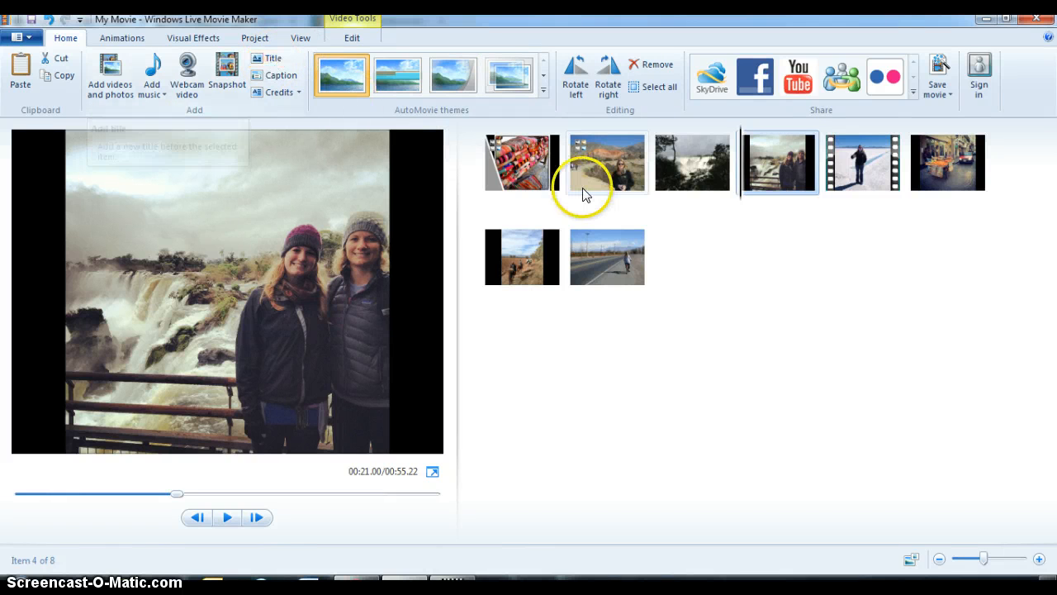
pyautogui.click(528, 182)
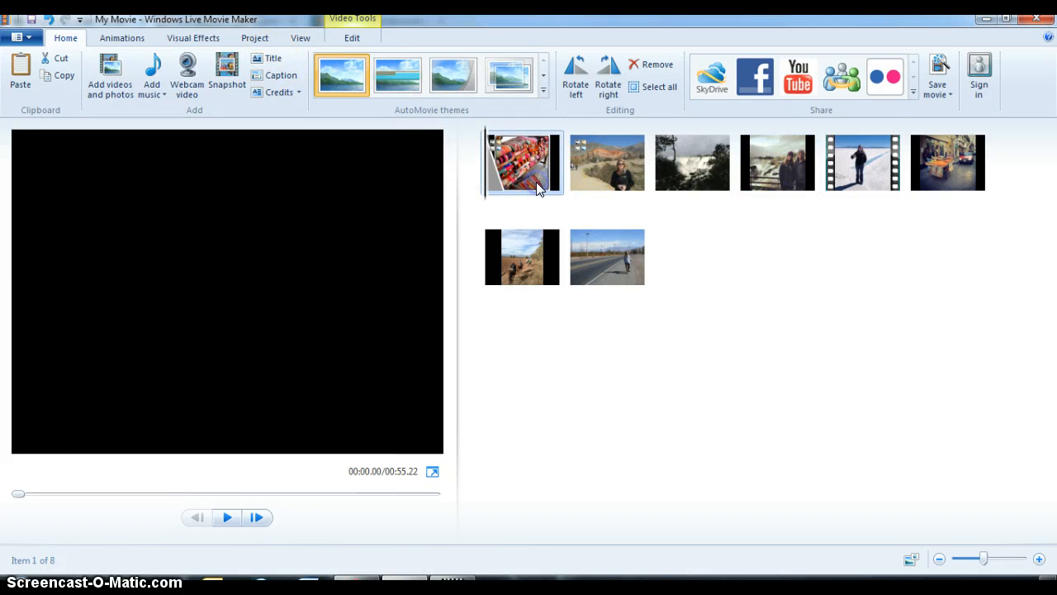
pyautogui.click(271, 57)
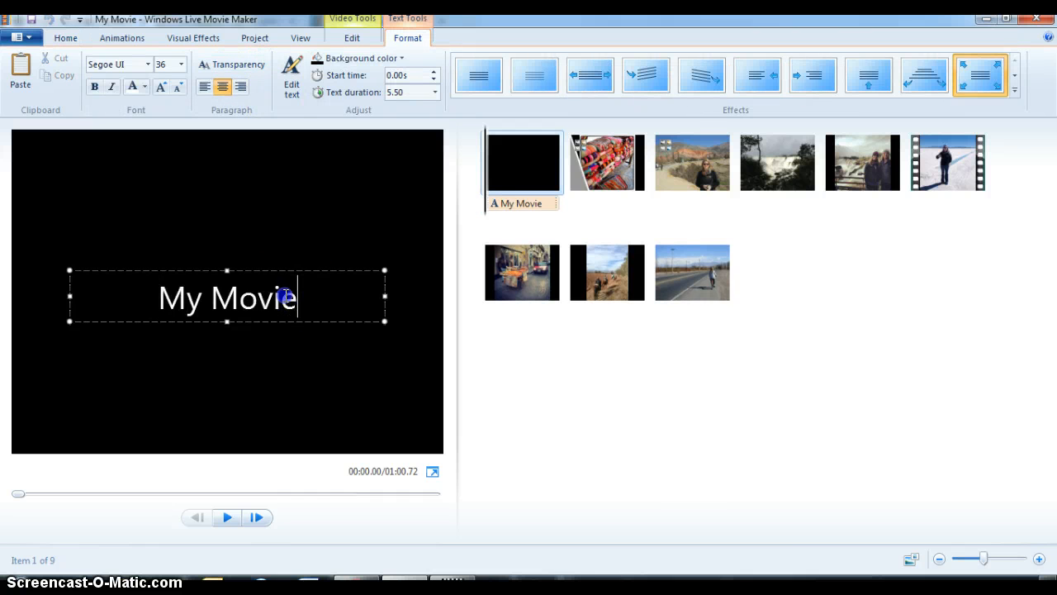
pyautogui.moveTo(283, 295); pyautogui.dragTo(184, 289)
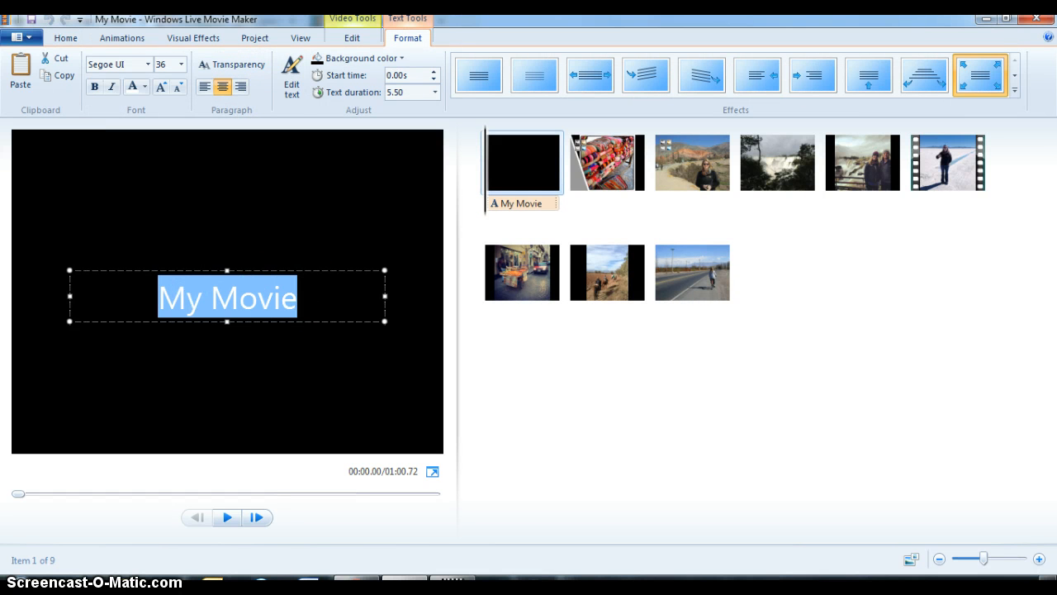
pyautogui.write('Summer Trip to Argentina')
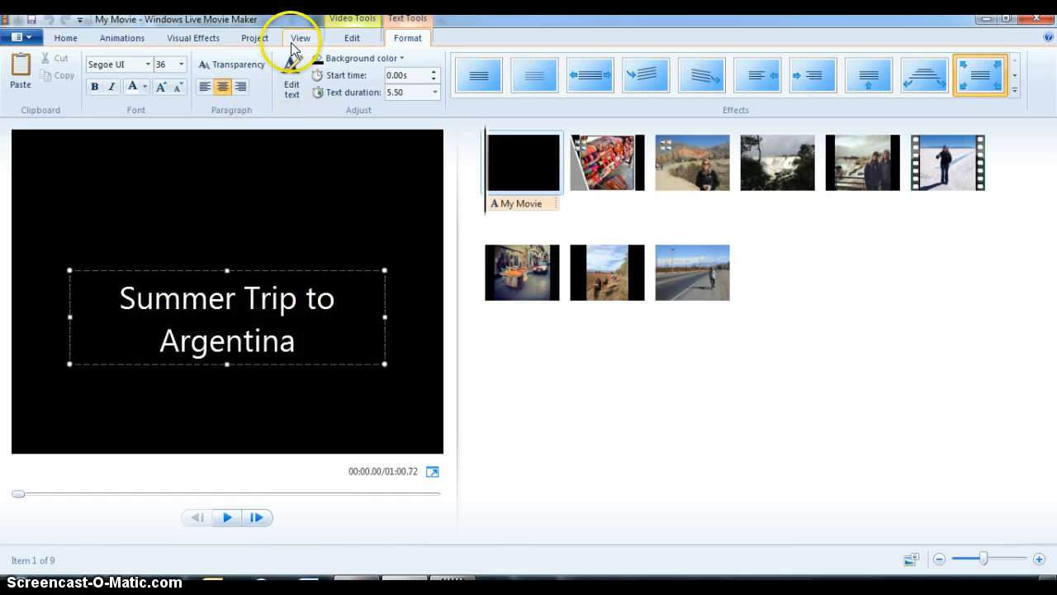
# Step: Try right and left alignment on the title text, return it to centred, and format it in bold Palatino Linotype
pyautogui.moveTo(302, 347); pyautogui.dragTo(113, 294)
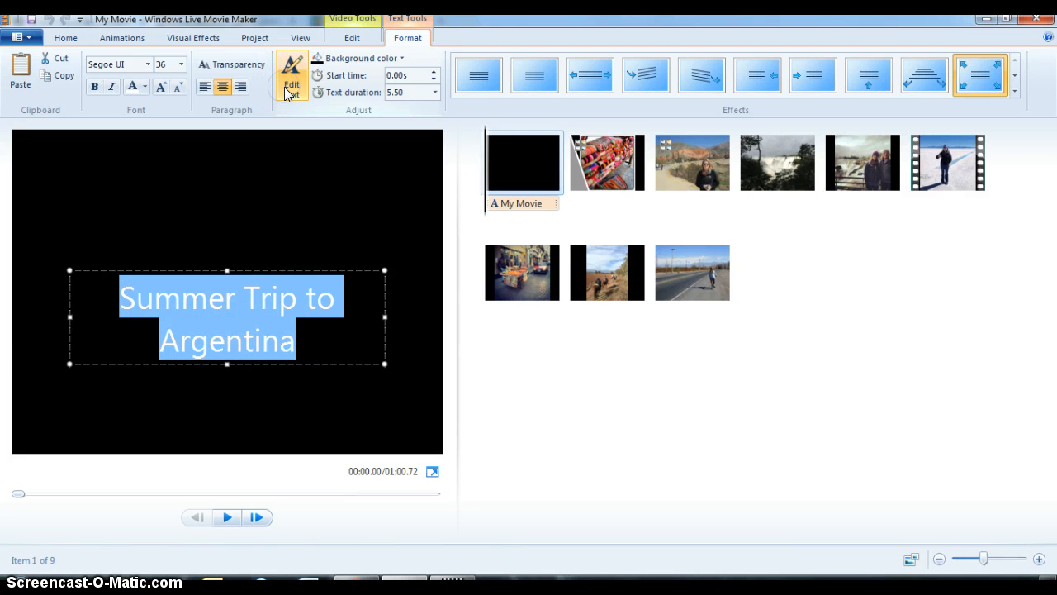
pyautogui.click(239, 87)
pyautogui.click(203, 87)
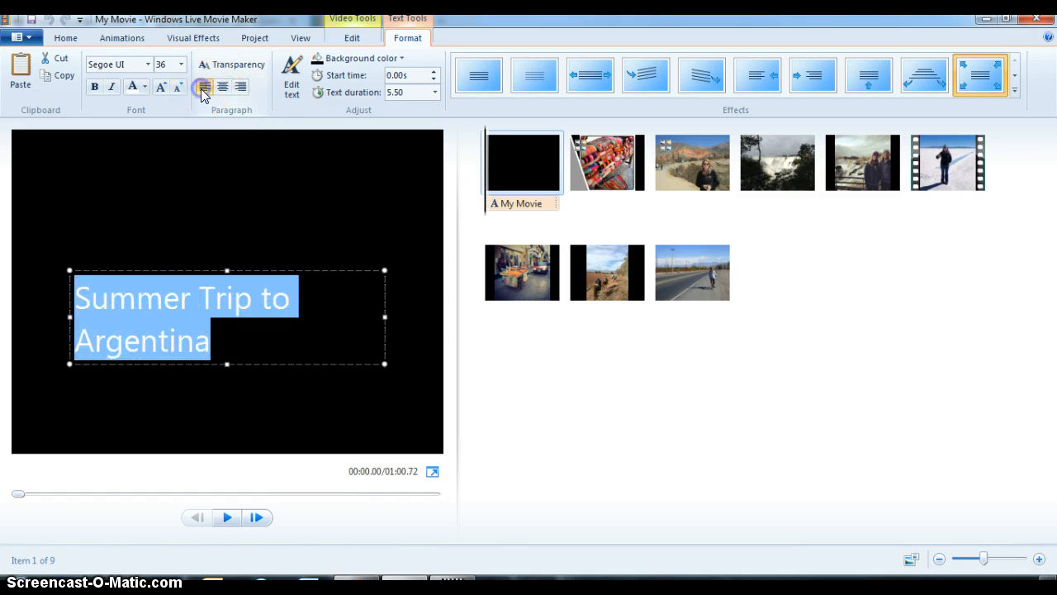
pyautogui.click(222, 87)
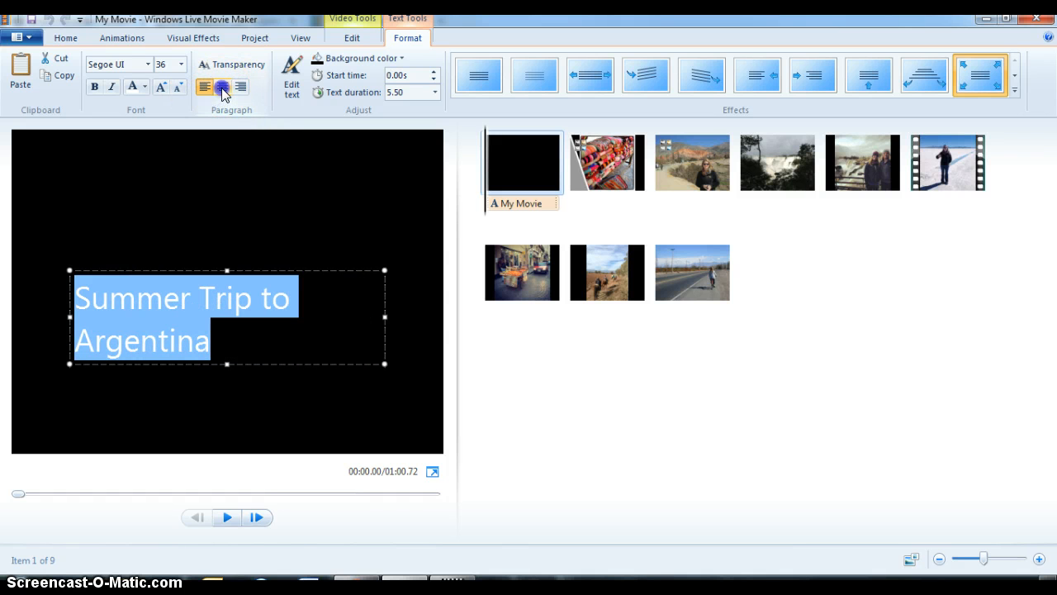
pyautogui.click(149, 66)
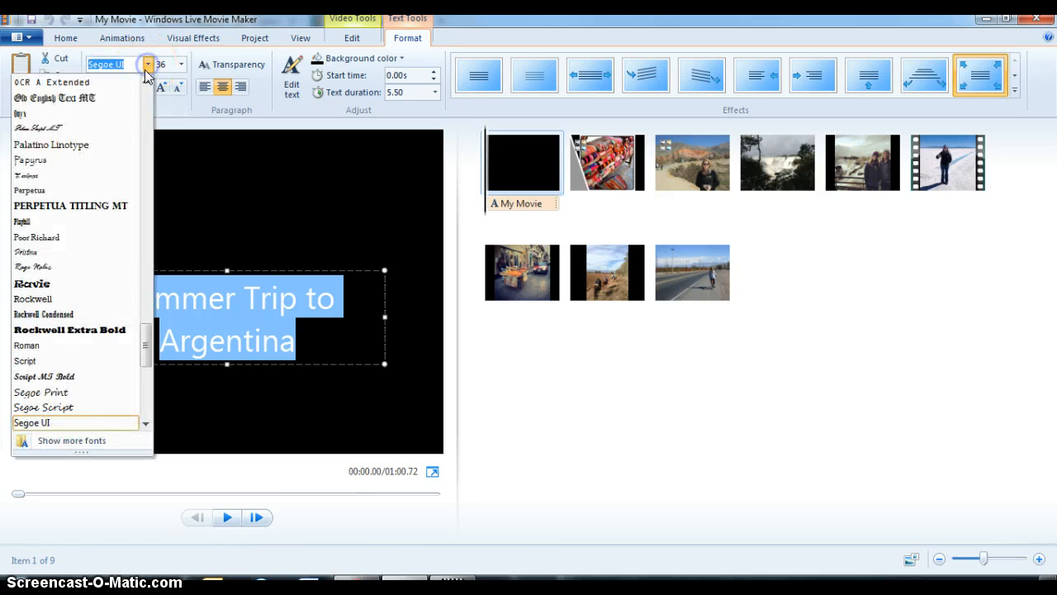
pyautogui.click(119, 146)
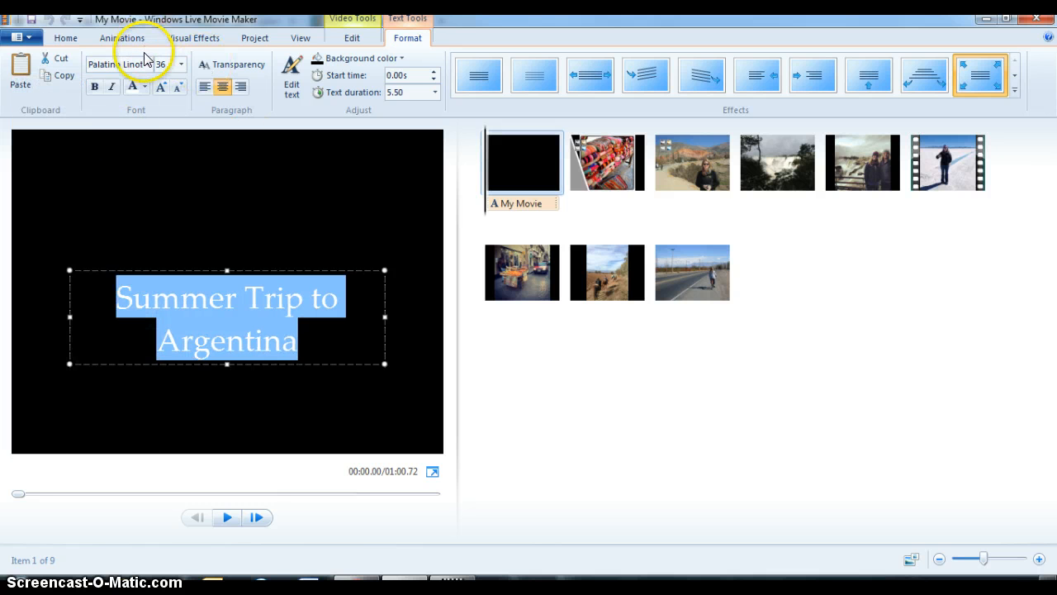
pyautogui.click(94, 88)
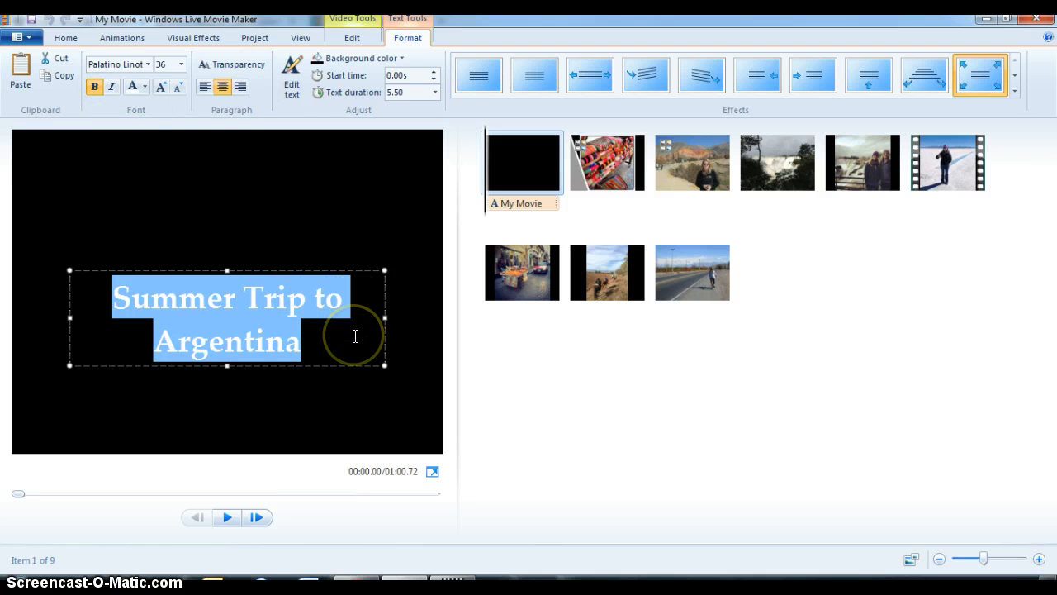
# Step: Recolour the title with a light blue background and black text, and move its text higher in the frame
pyautogui.click(398, 59)
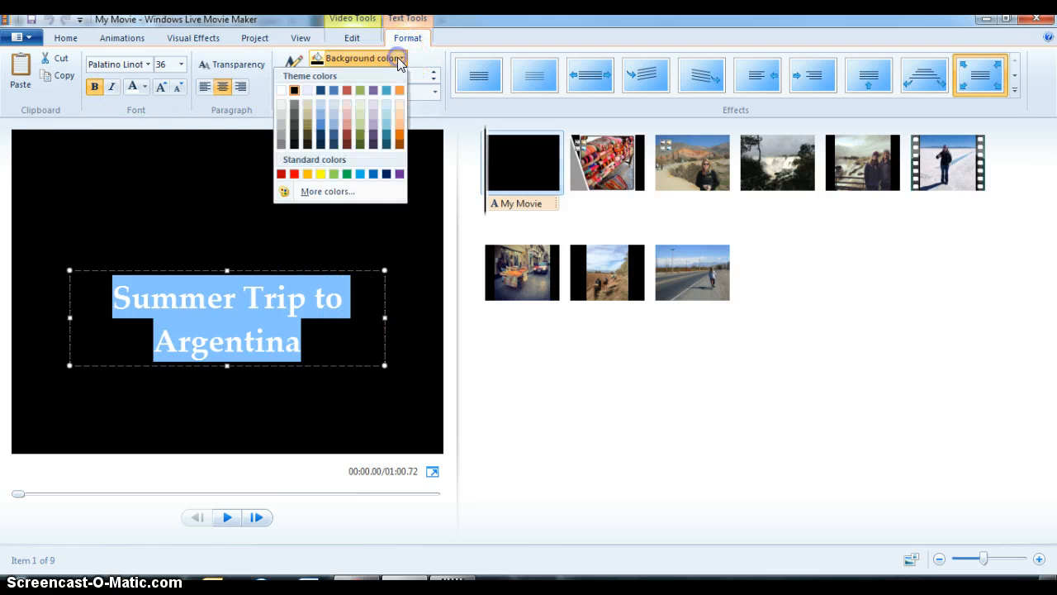
pyautogui.click(320, 117)
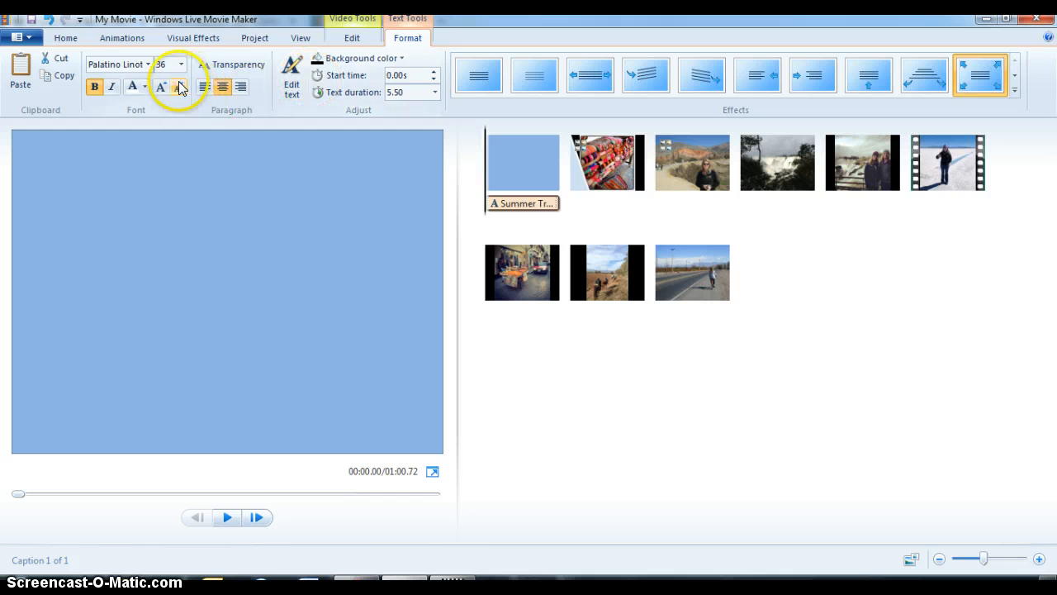
pyautogui.click(146, 86)
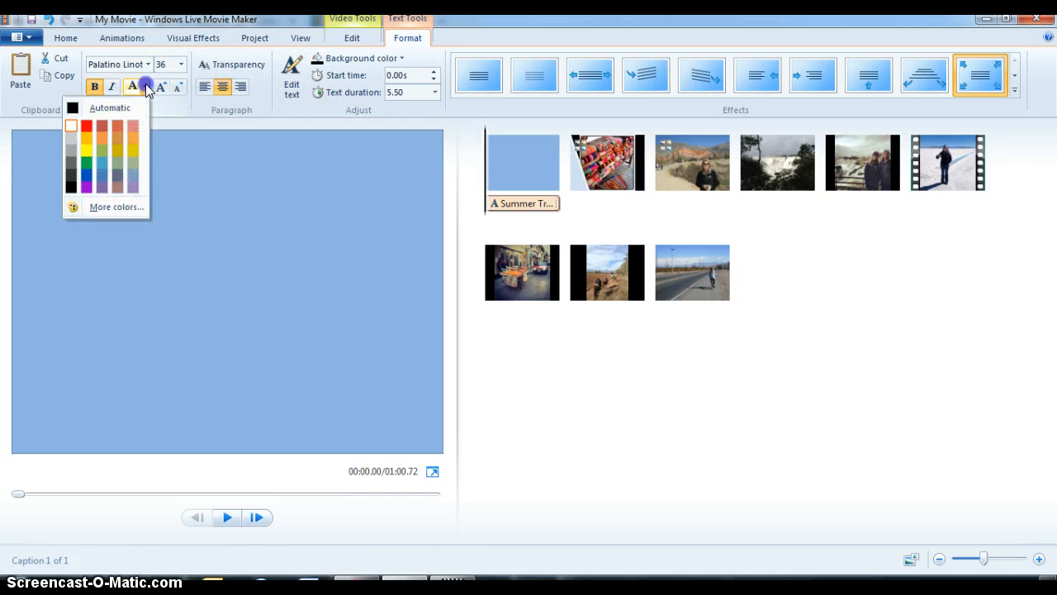
pyautogui.click(71, 109)
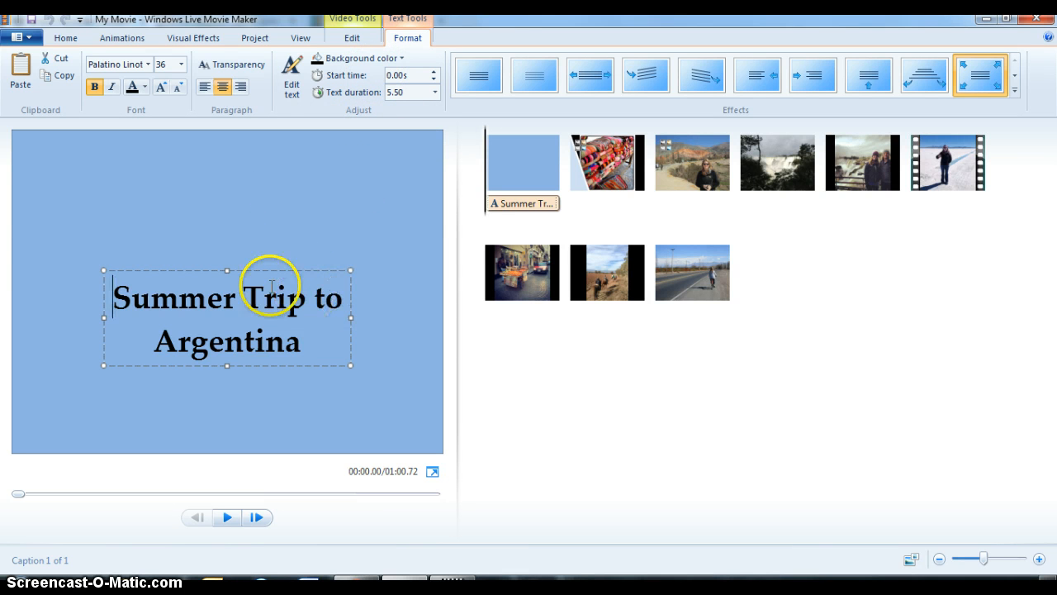
pyautogui.moveTo(235, 271); pyautogui.dragTo(233, 192)
pyautogui.click(519, 176)
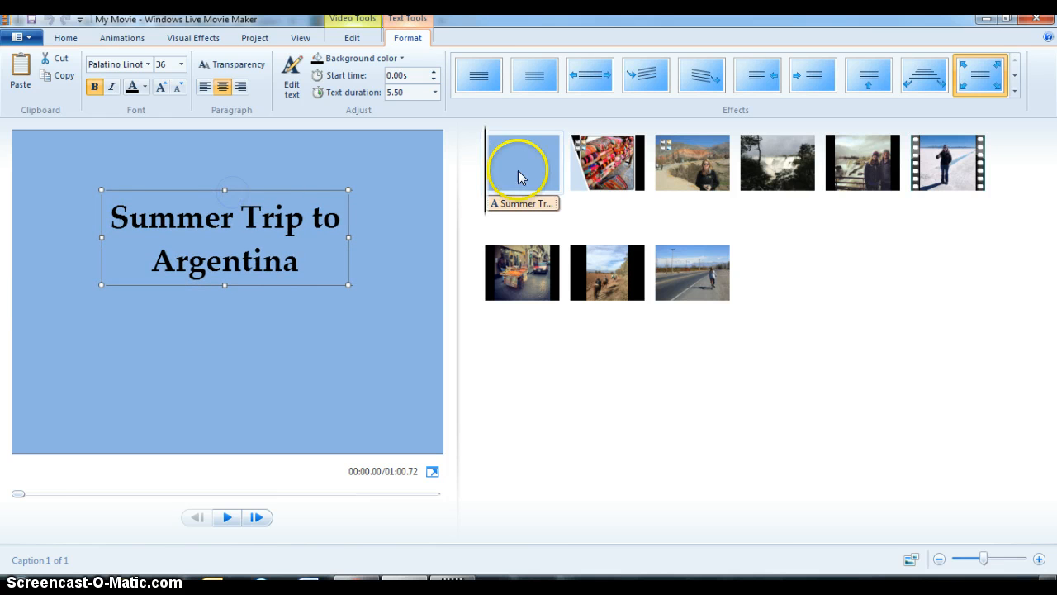
# Step: Add a caption to the textiles photo reading "My Summer Trip to Argentina 2013"
pyautogui.click(601, 163)
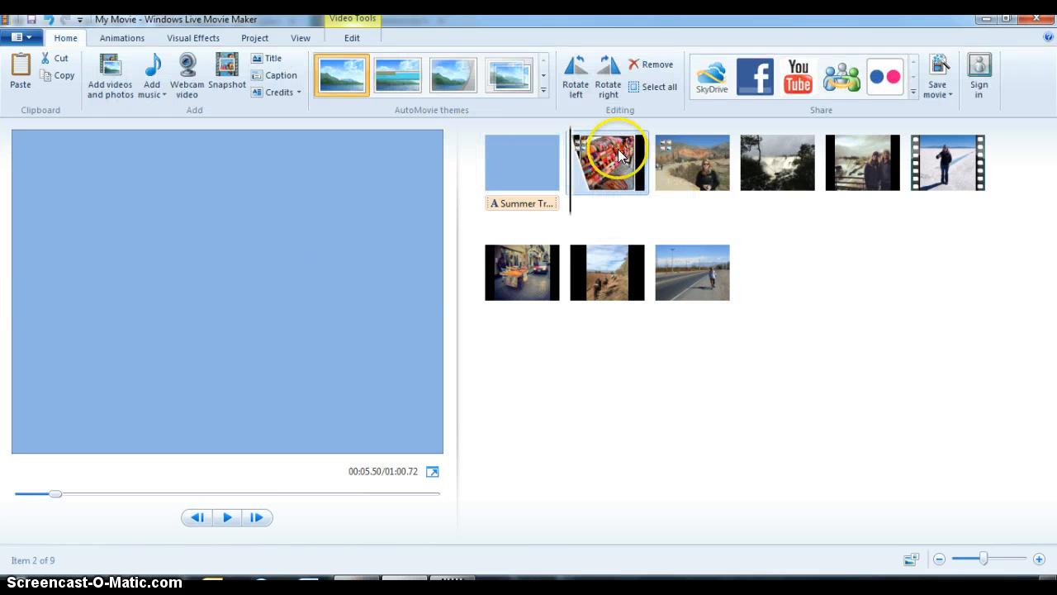
pyautogui.click(281, 75)
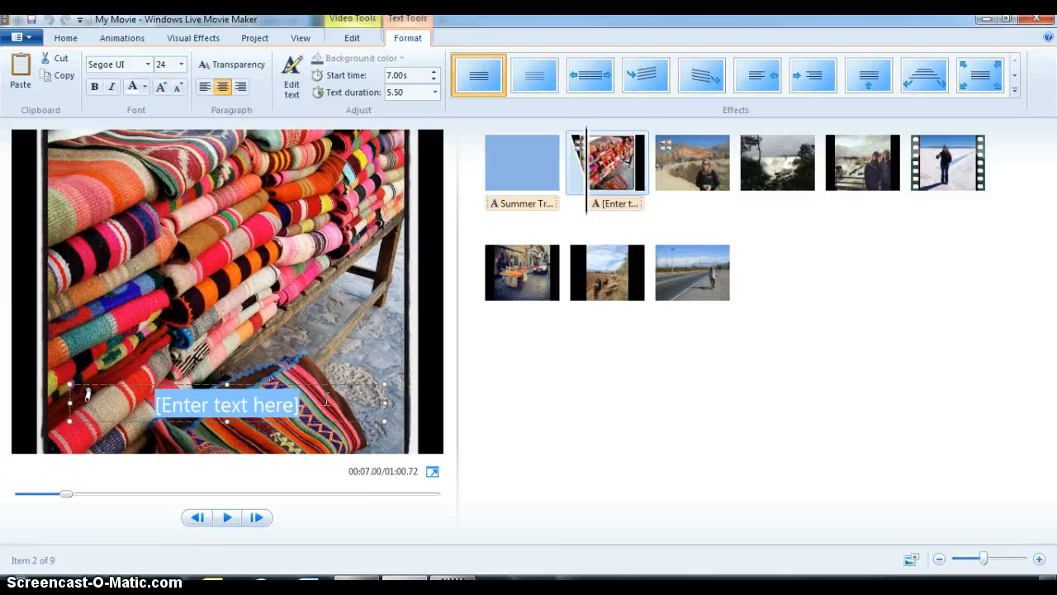
pyautogui.write('My Summer Trip')
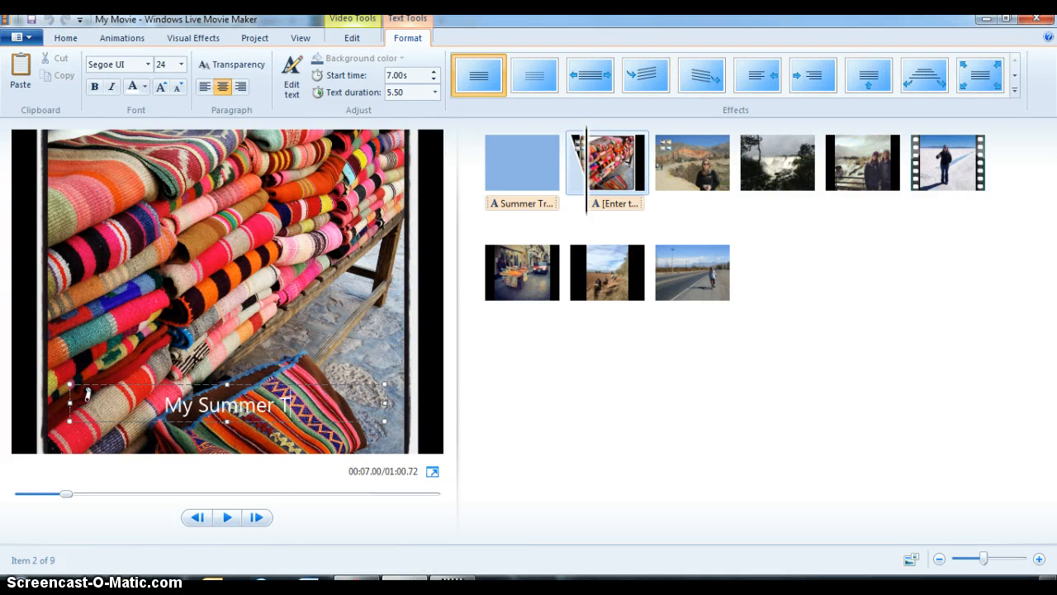
pyautogui.press('BackSpace')
pyautogui.press('BackSpace')
pyautogui.write('ip to Arg')
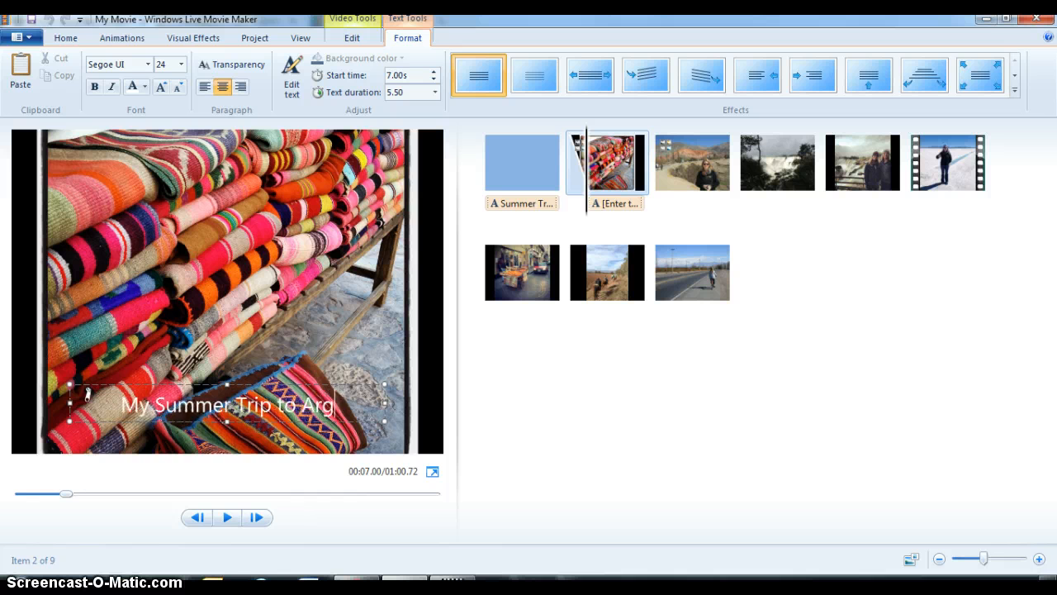
pyautogui.write('entina 2013')
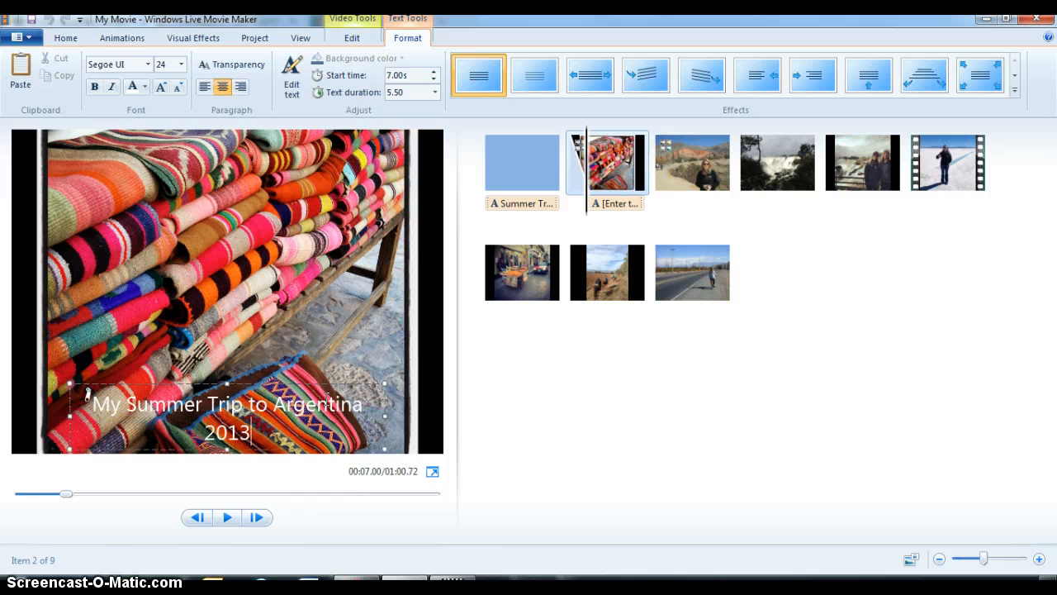
# Step: Move the caption to the middle of the textiles photo and format its text in black at size 36
pyautogui.moveTo(306, 381); pyautogui.dragTo(309, 251)
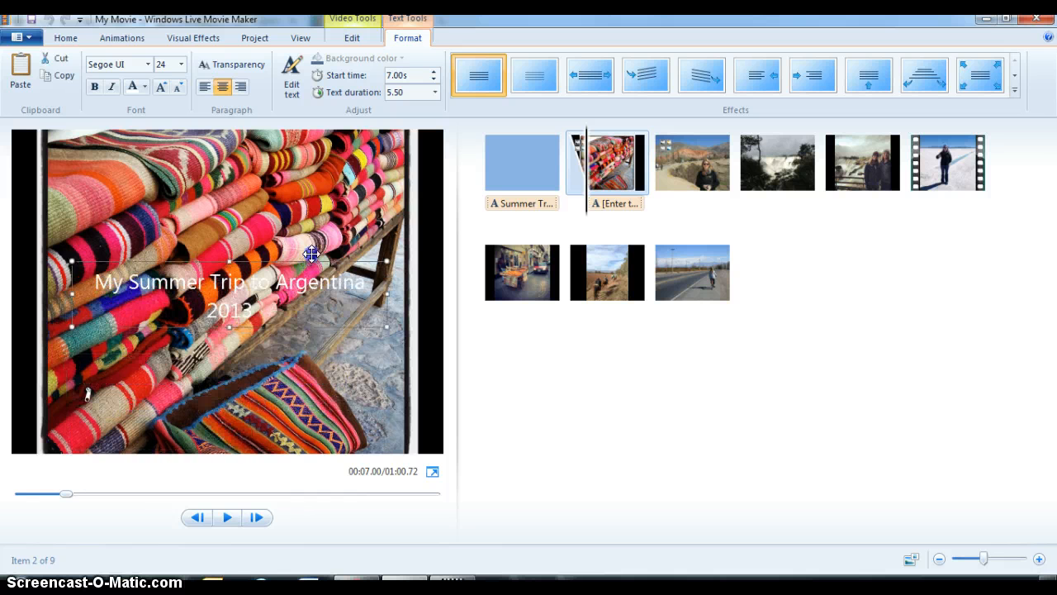
pyautogui.moveTo(258, 305); pyautogui.dragTo(99, 276)
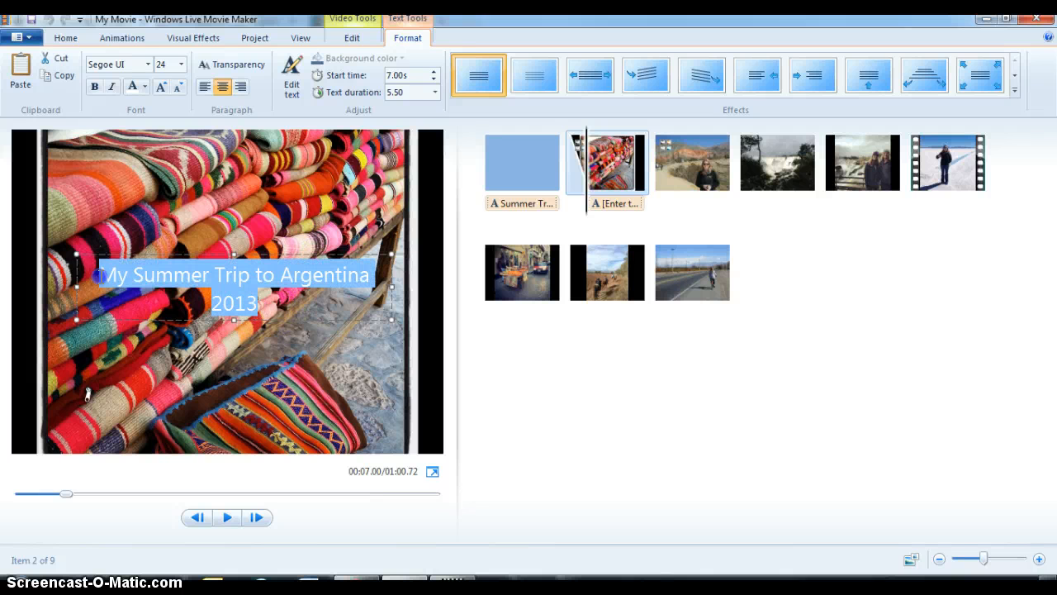
pyautogui.click(140, 87)
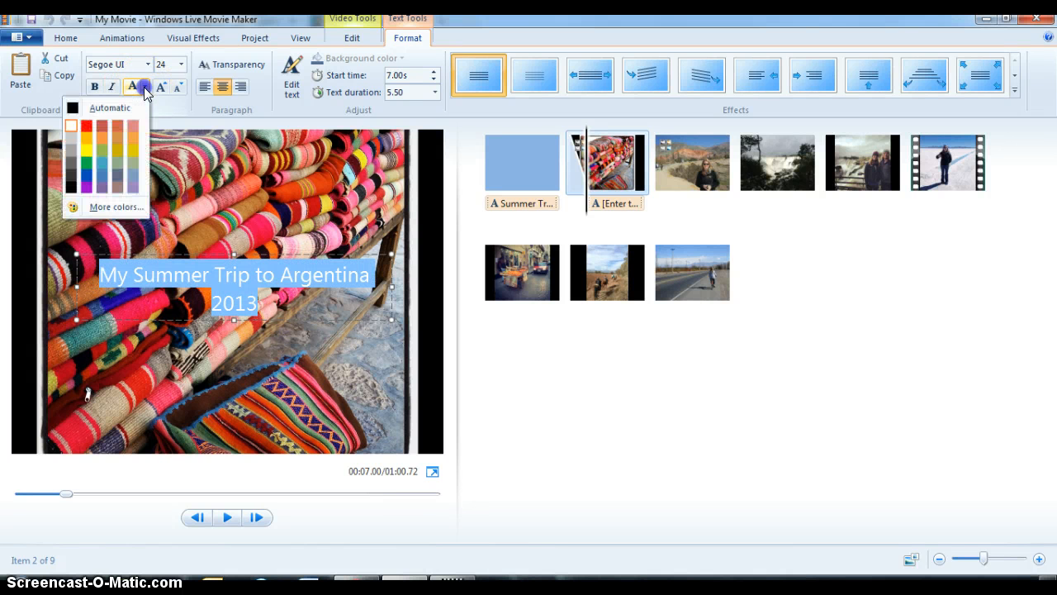
pyautogui.click(71, 104)
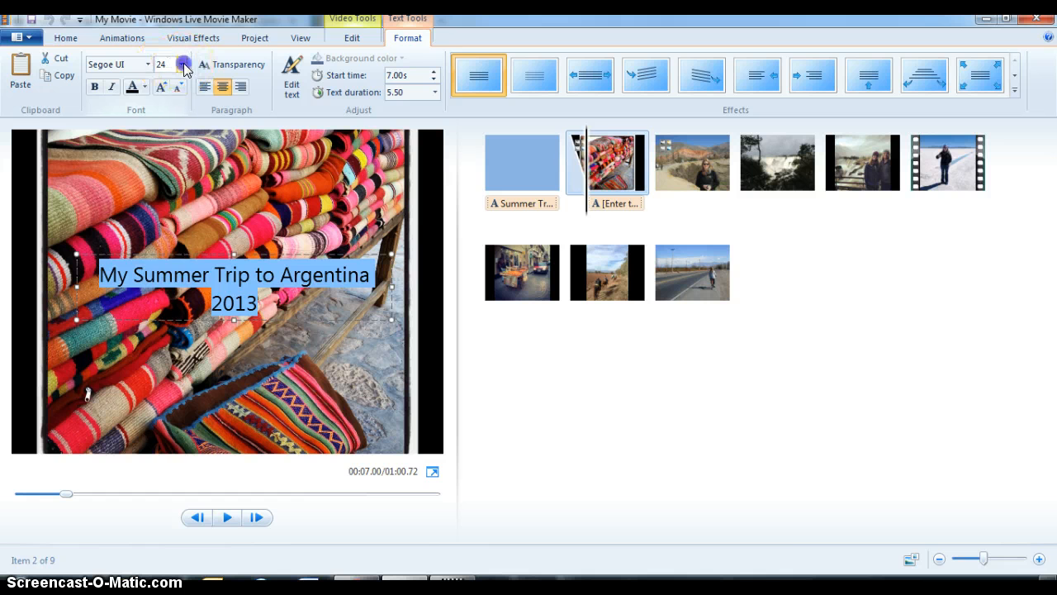
pyautogui.click(181, 65)
pyautogui.click(165, 251)
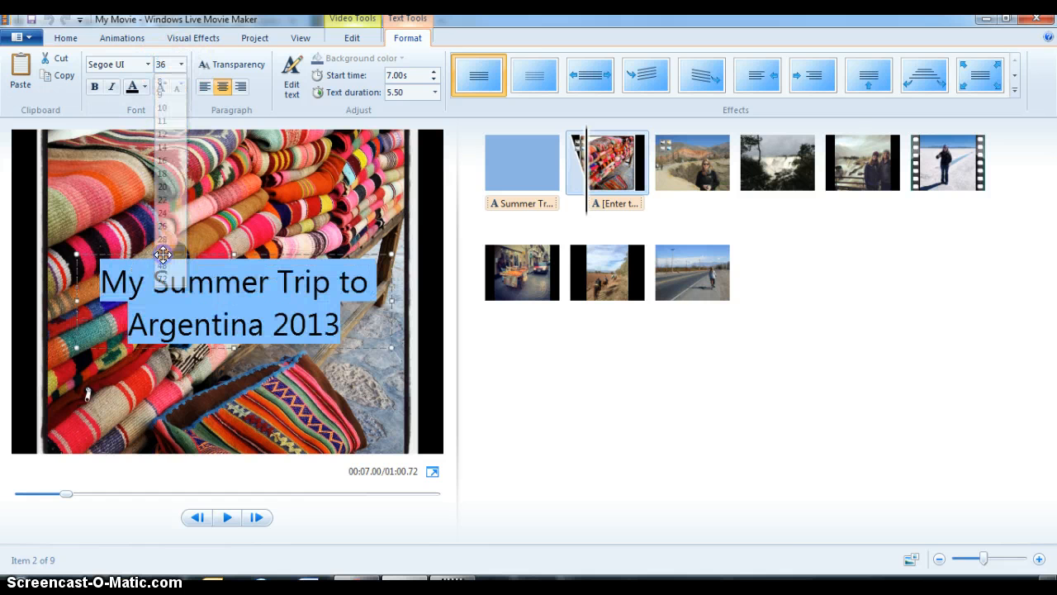
pyautogui.click(275, 196)
# Step: Remove the light blue title item from the beginning of the storyboard
pyautogui.click(534, 163)
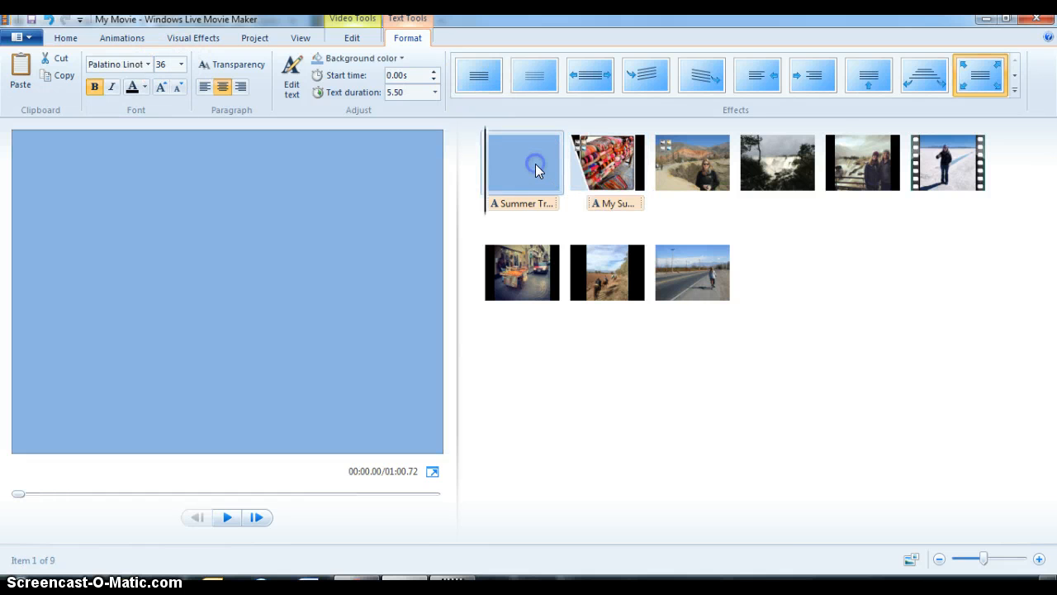
pyautogui.rightClick(530, 163)
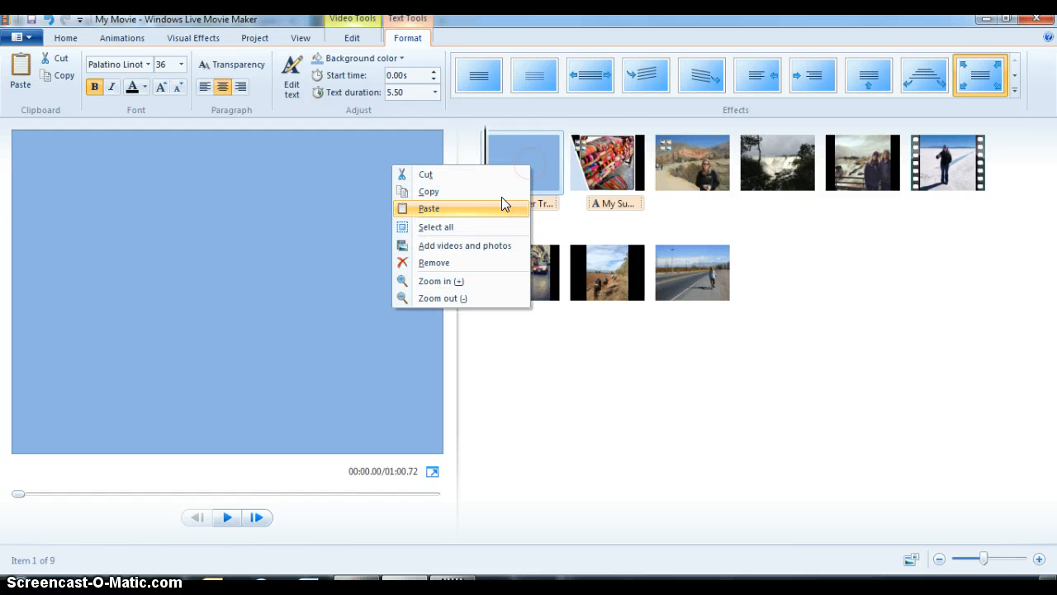
pyautogui.click(470, 261)
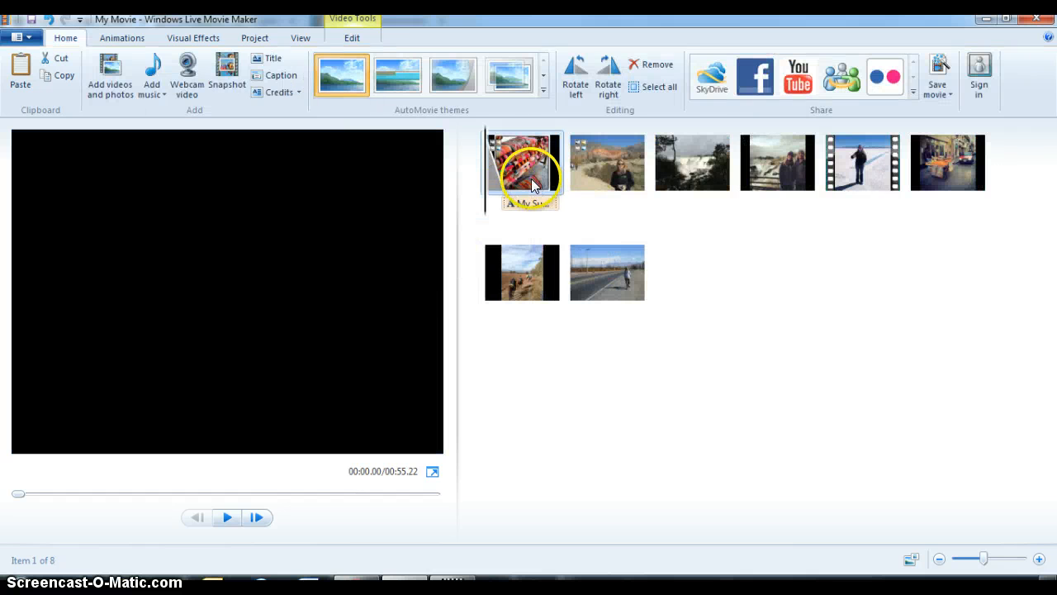
# Step: Add credits at the end of the movie reading "Movie created by" followed by the creator's name
pyautogui.click(268, 62)
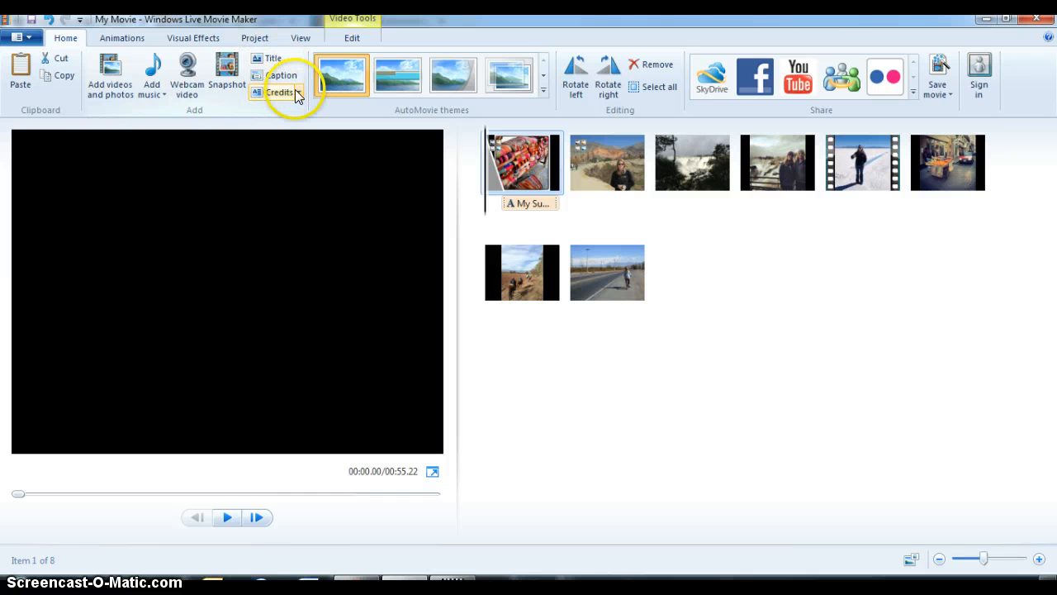
pyautogui.click(295, 89)
pyautogui.click(283, 108)
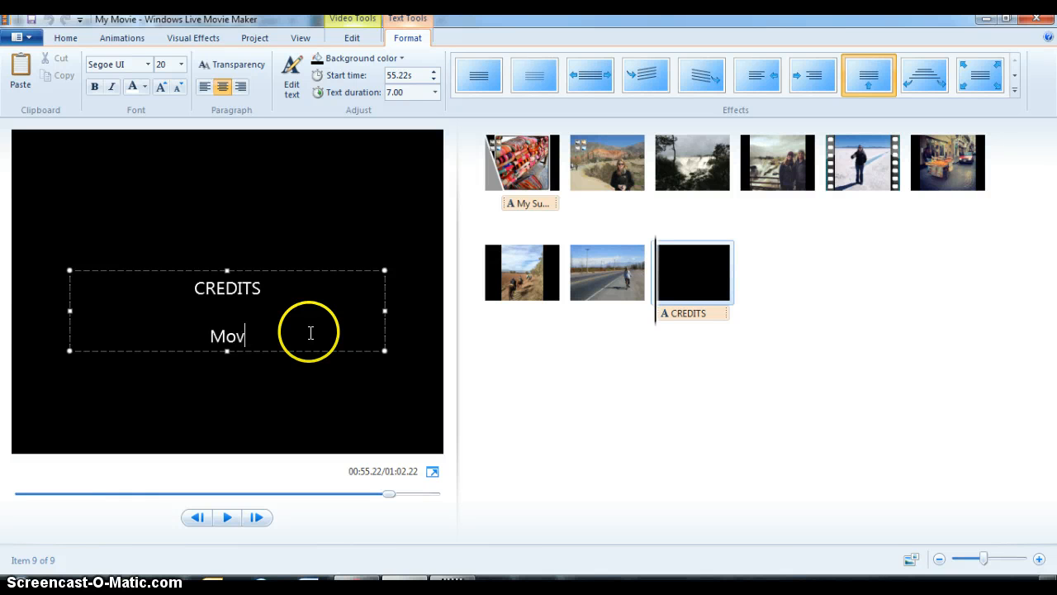
pyautogui.write('ated ')
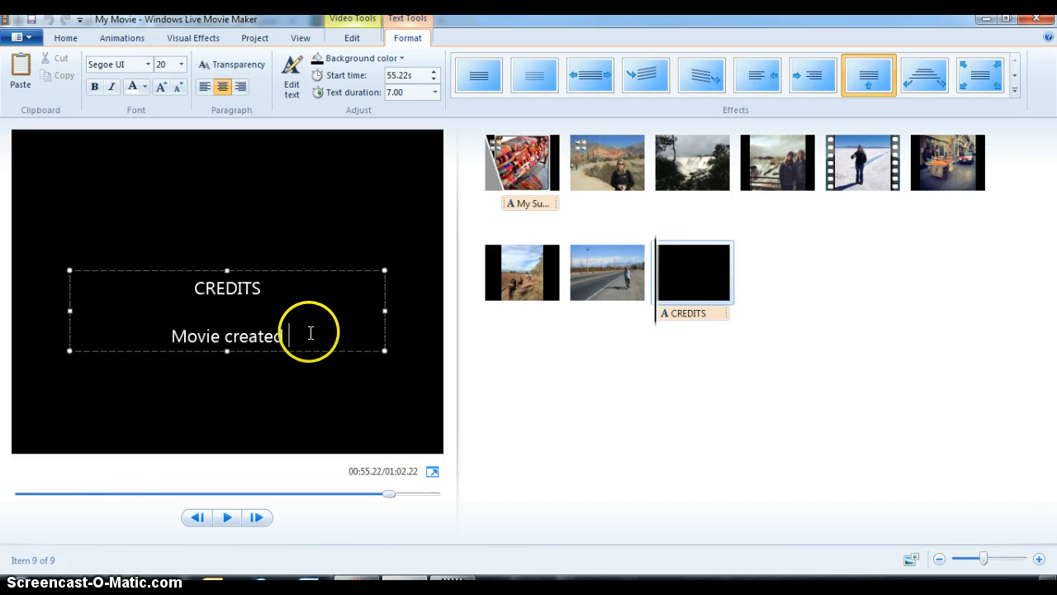
pyautogui.write('by Ms. Spiering')
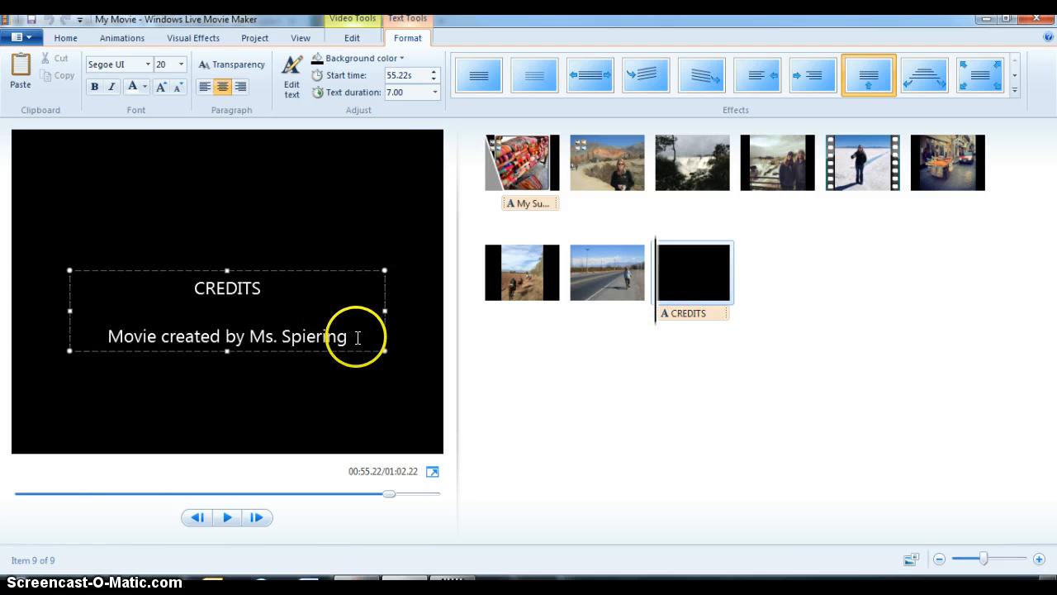
# Step: Add the caption "Sightseeing" to the red mountain photo and colour its text black
pyautogui.click(587, 171)
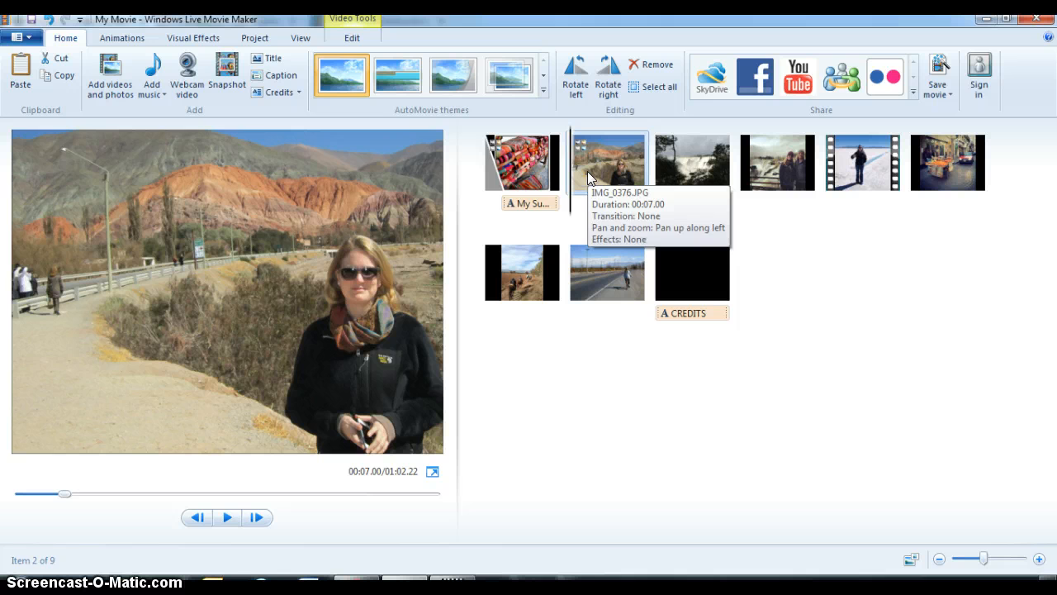
pyautogui.click(293, 75)
pyautogui.write('Sightseeing')
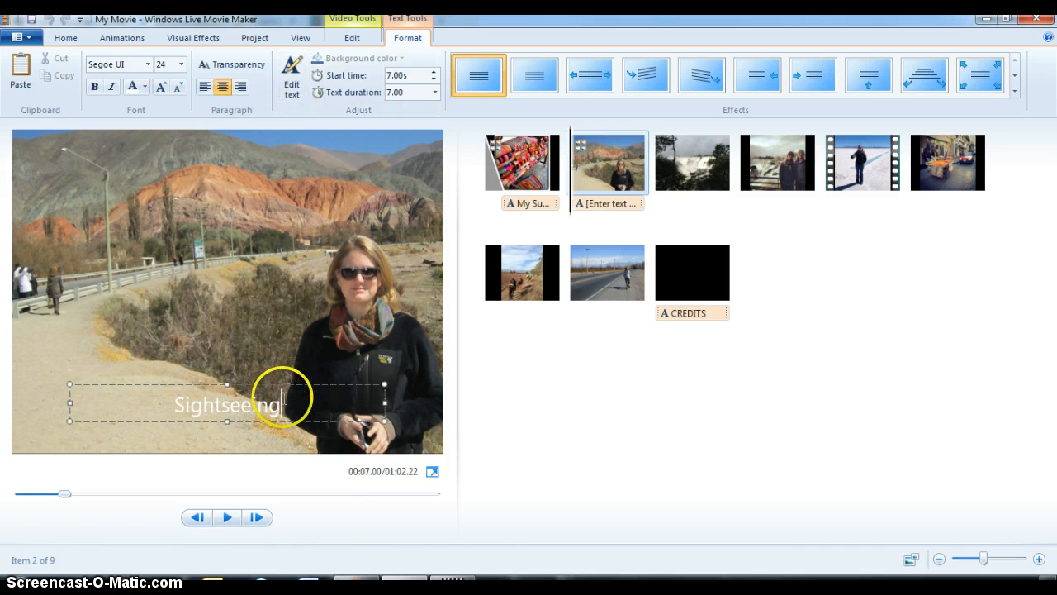
pyautogui.moveTo(282, 405); pyautogui.dragTo(165, 413)
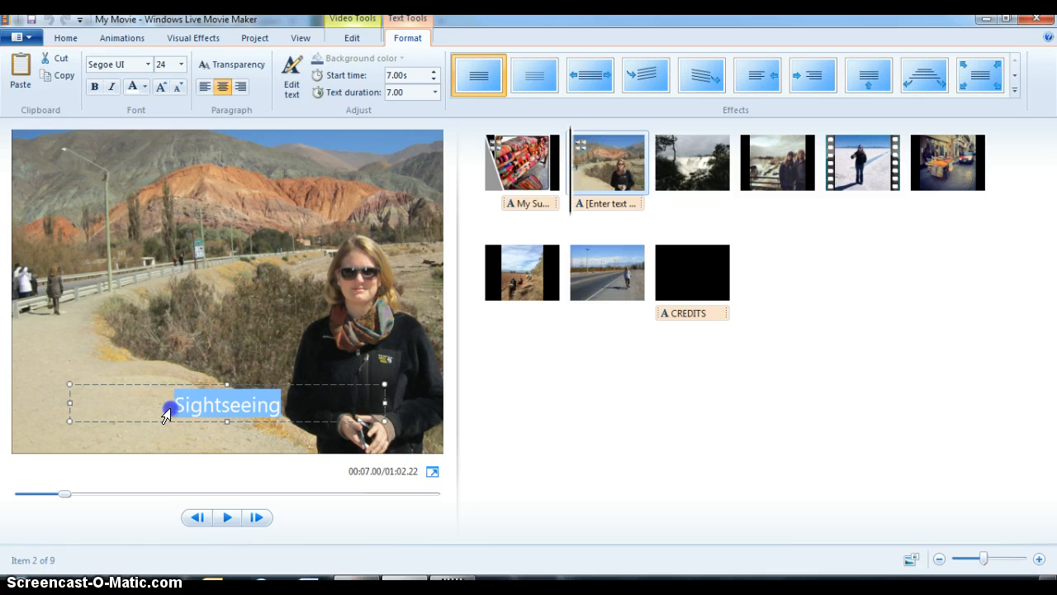
pyautogui.click(144, 87)
pyautogui.click(90, 106)
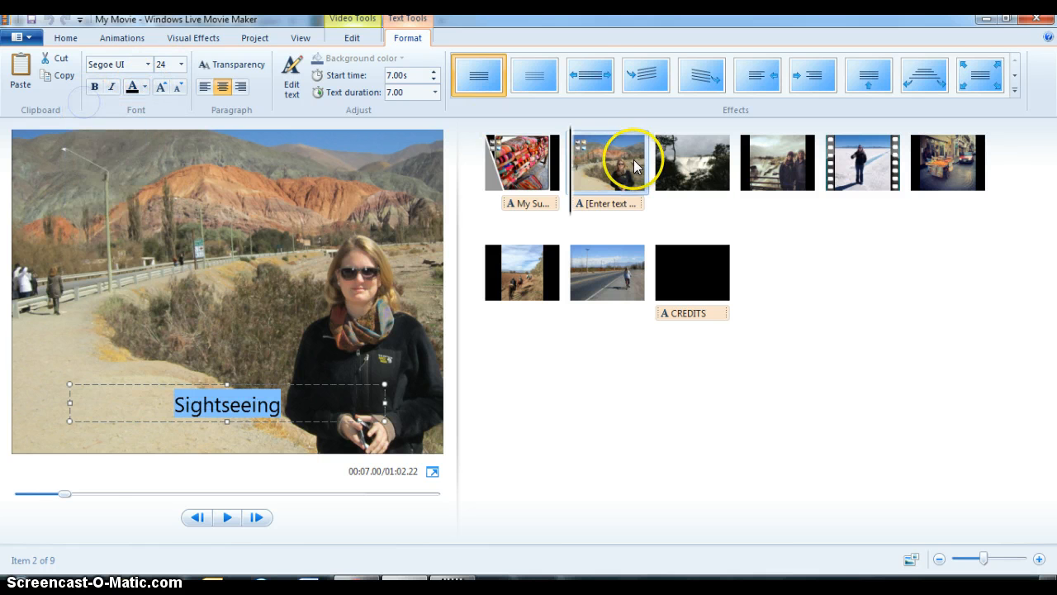
# Step: Add the caption "Iguazu Waterfalls" to the waterfall photo
pyautogui.click(673, 170)
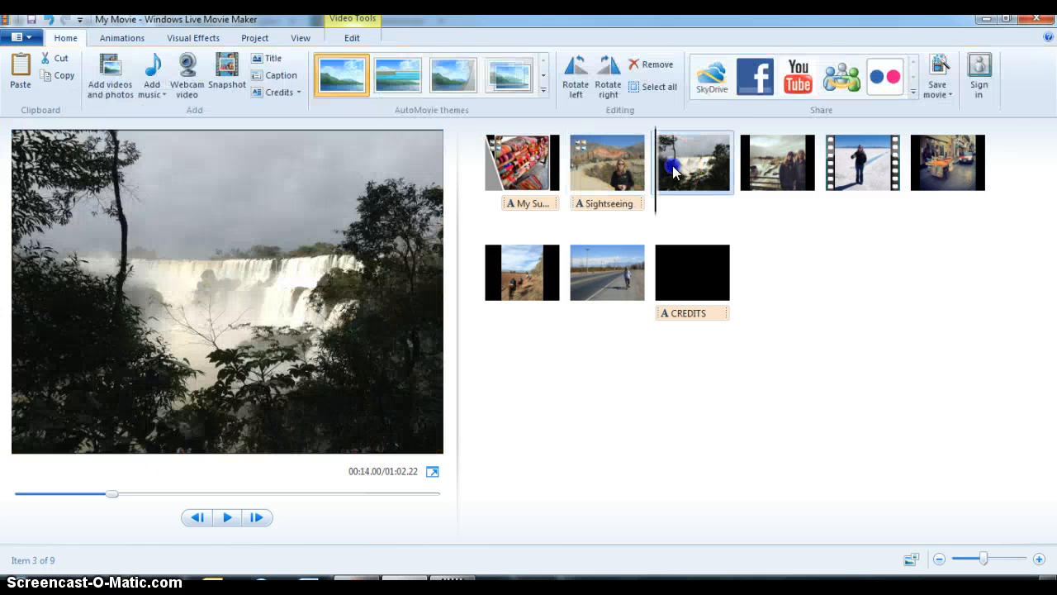
pyautogui.click(281, 75)
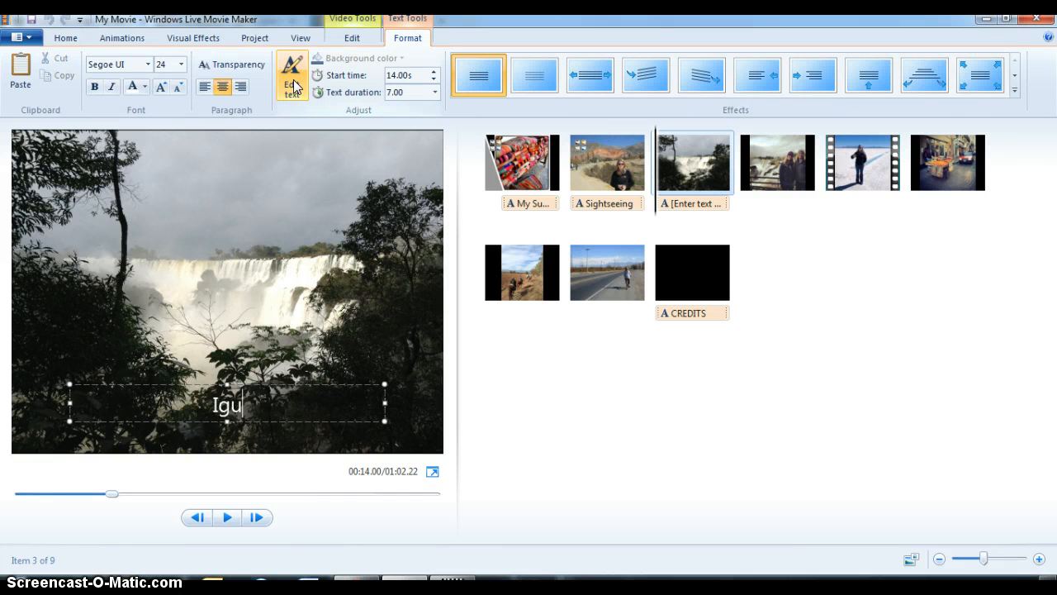
pyautogui.write('Iguazu Waterfalls')
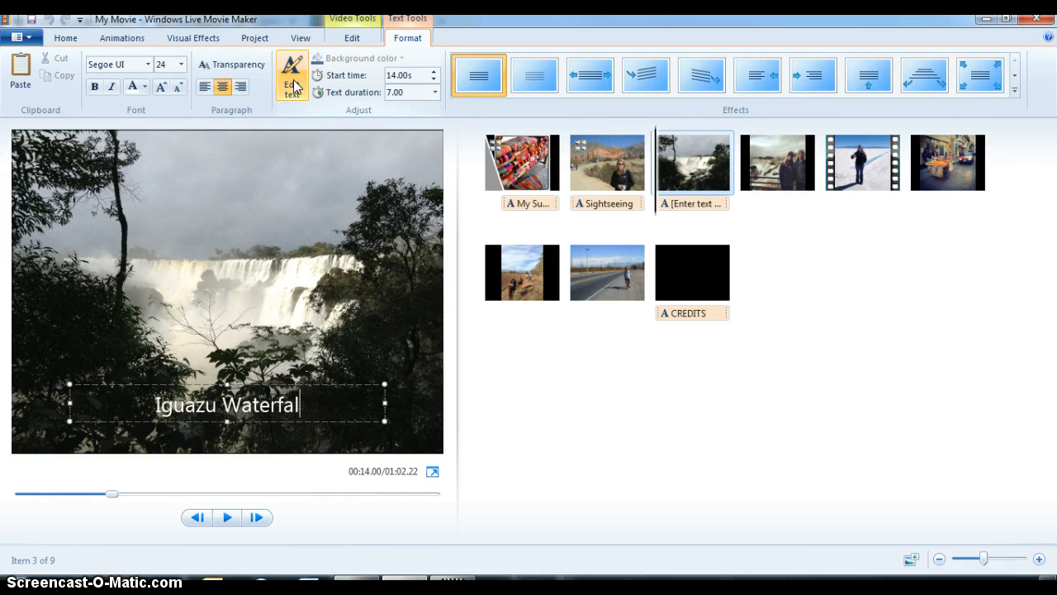
# Step: Add the caption "Shopping" to the street photo with the fruit cart
pyautogui.click(946, 163)
pyautogui.click(275, 75)
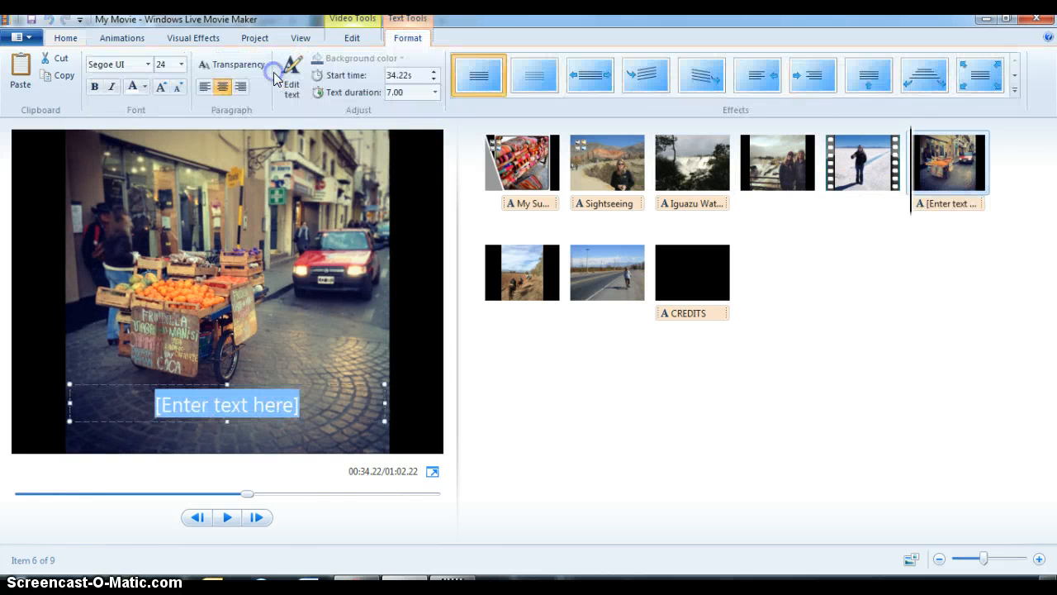
pyautogui.write('Shopping')
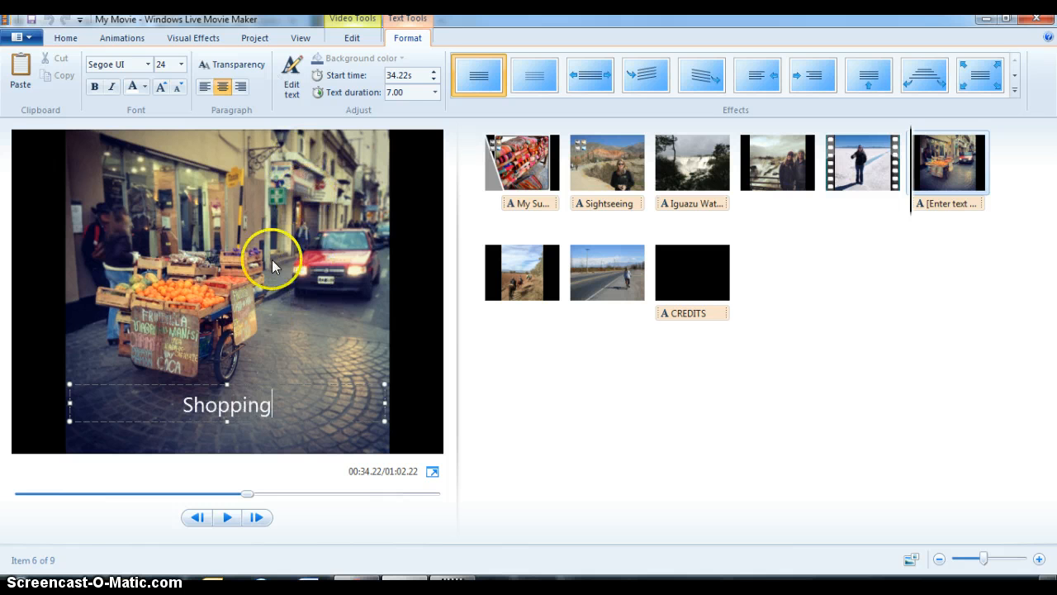
# Step: Add the caption "Horseback Riding" to the photo of the riders on the trail
pyautogui.click(512, 296)
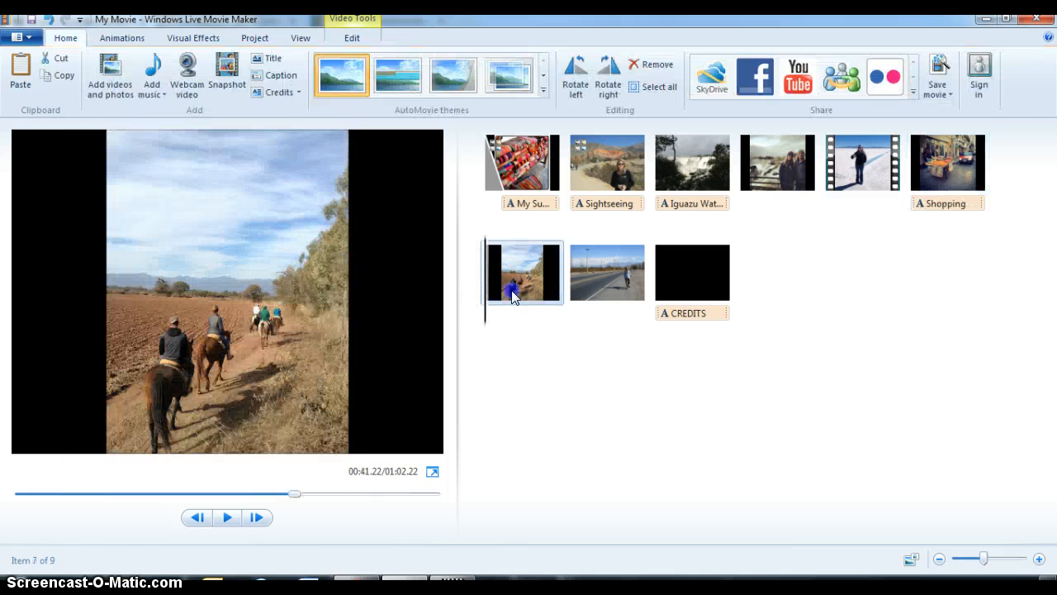
pyautogui.click(274, 77)
pyautogui.write('Ho')
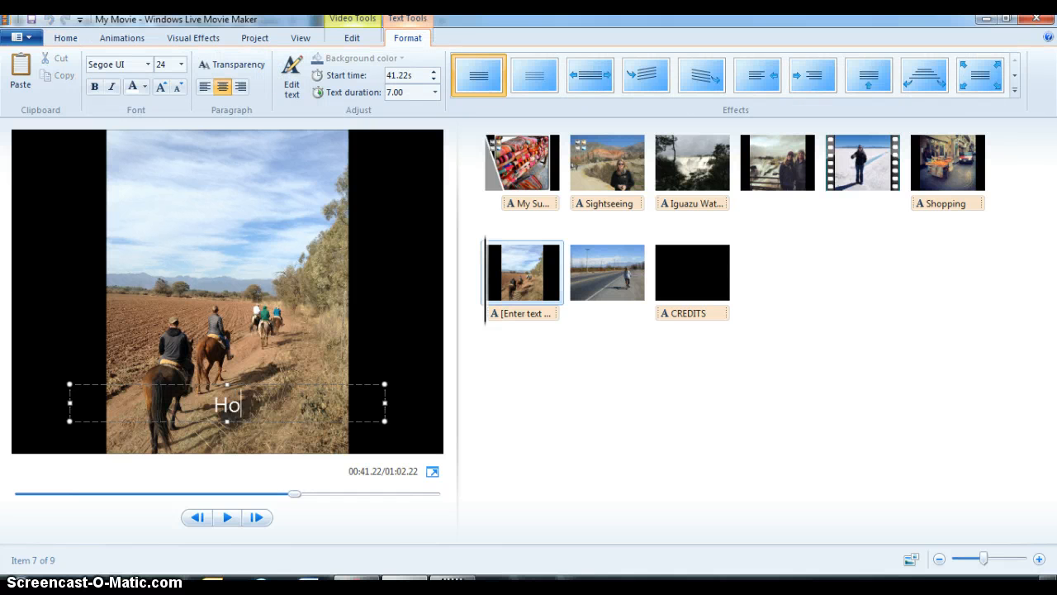
pyautogui.write('rseback Riding')
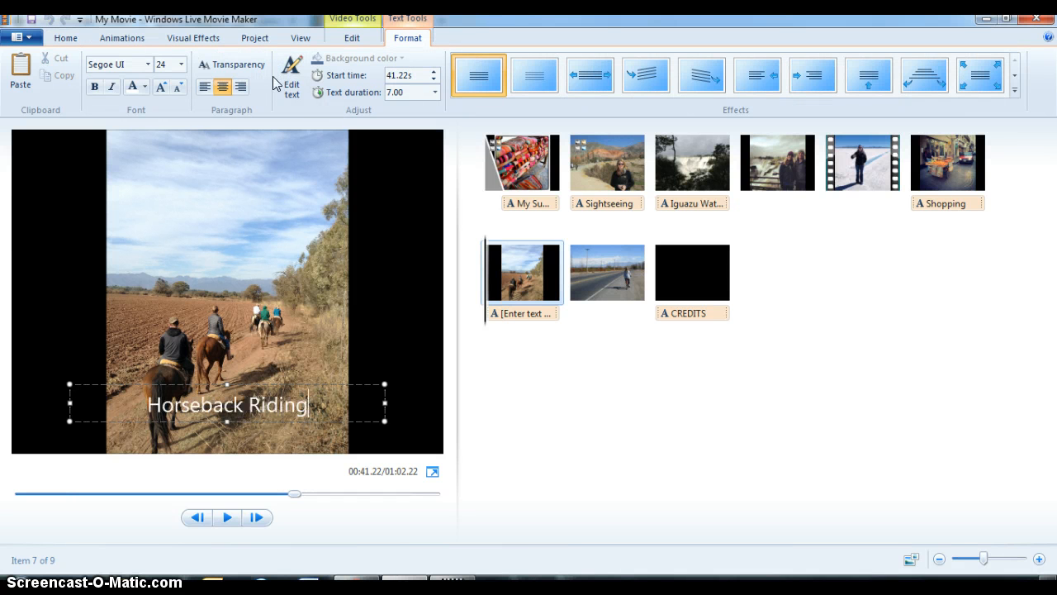
# Step: Add the caption "Biking in the Andes" to the photo of the cyclist on the road
pyautogui.click(589, 272)
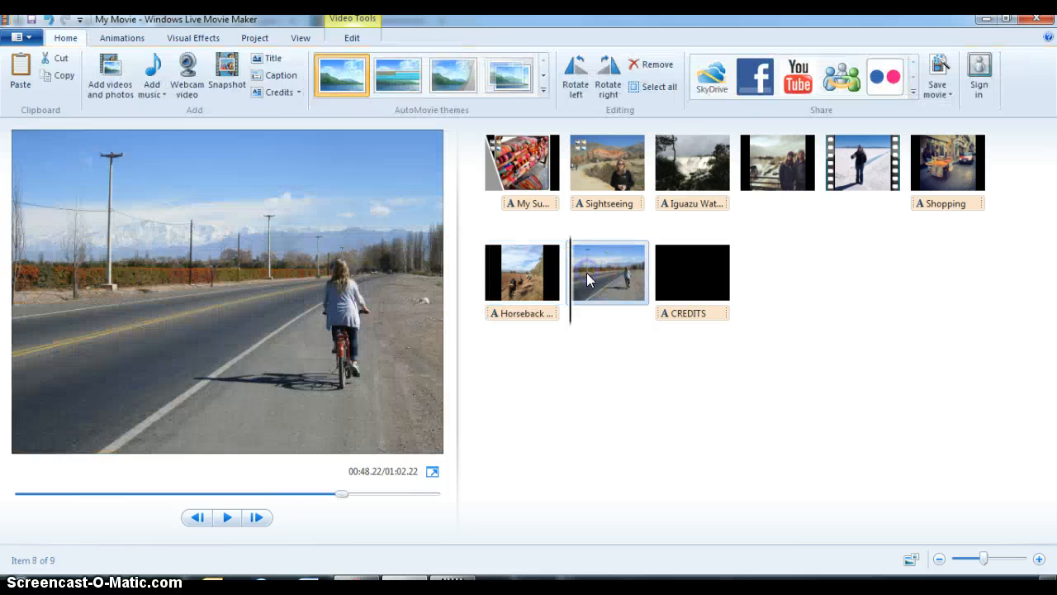
pyautogui.click(279, 74)
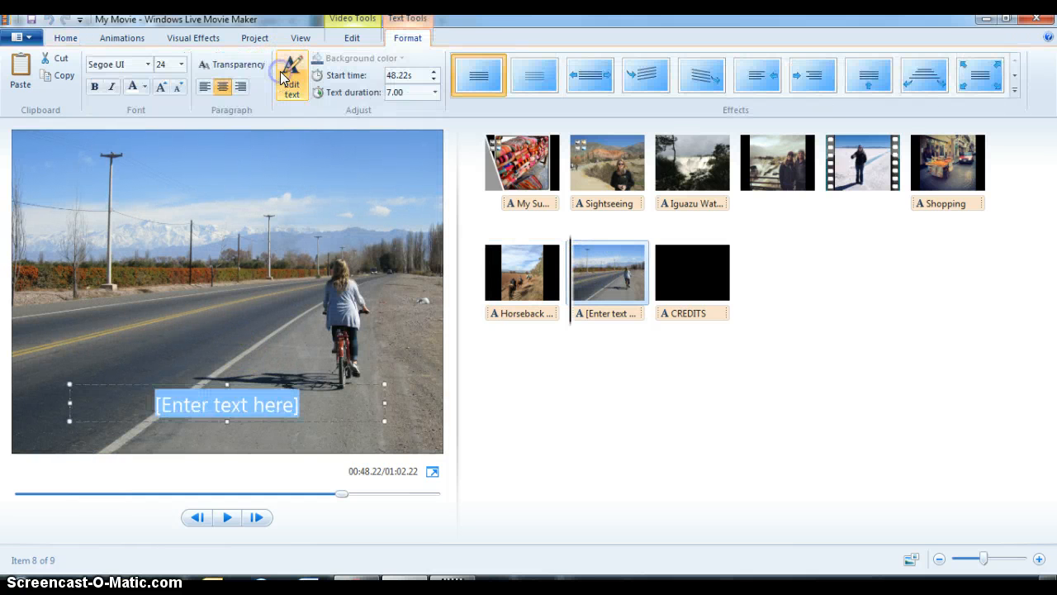
pyautogui.write('Biking in the Andes')
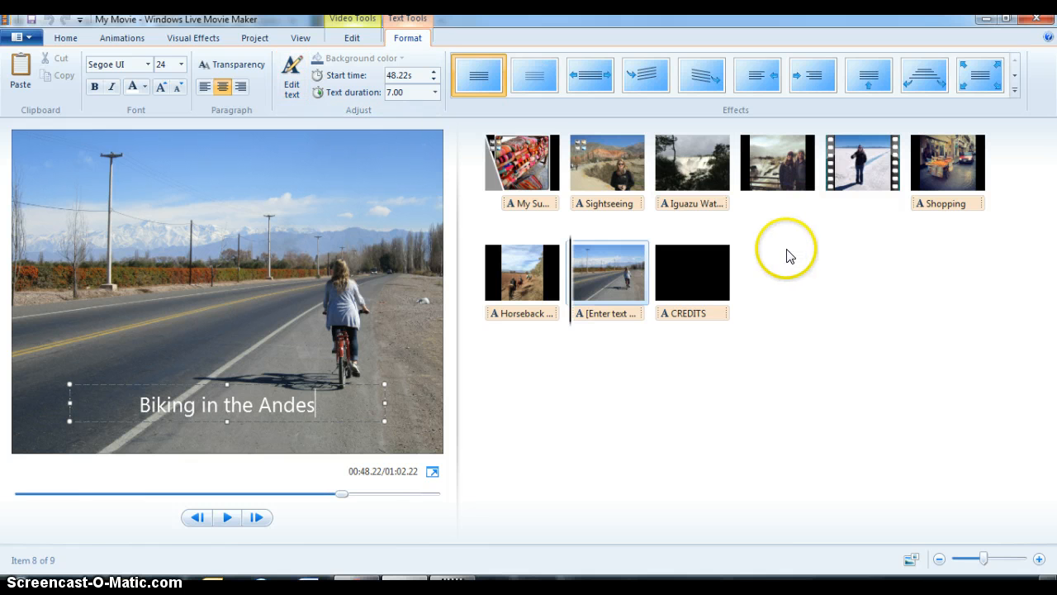
pyautogui.click(812, 255)
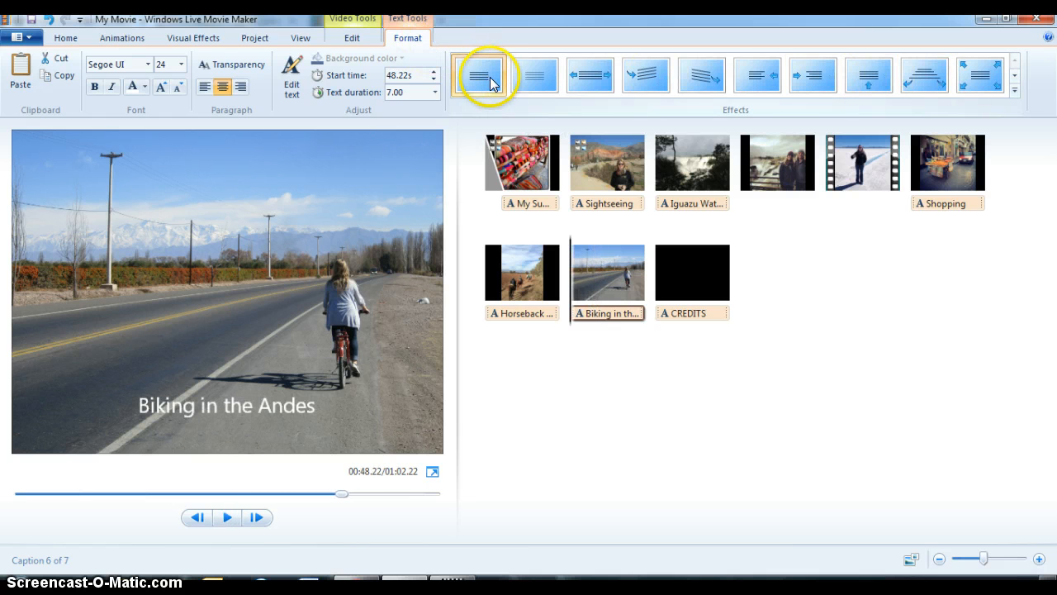
# Step: Set the text duration of the "Biking in the Andes" caption to 3.00 seconds
pyautogui.click(435, 92)
pyautogui.click(416, 137)
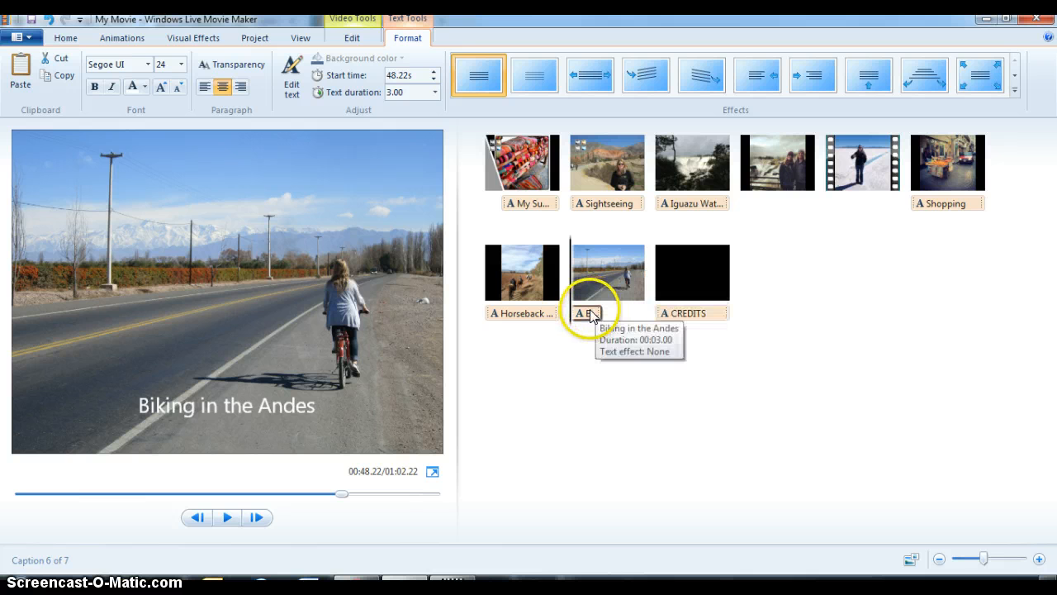
pyautogui.click(611, 420)
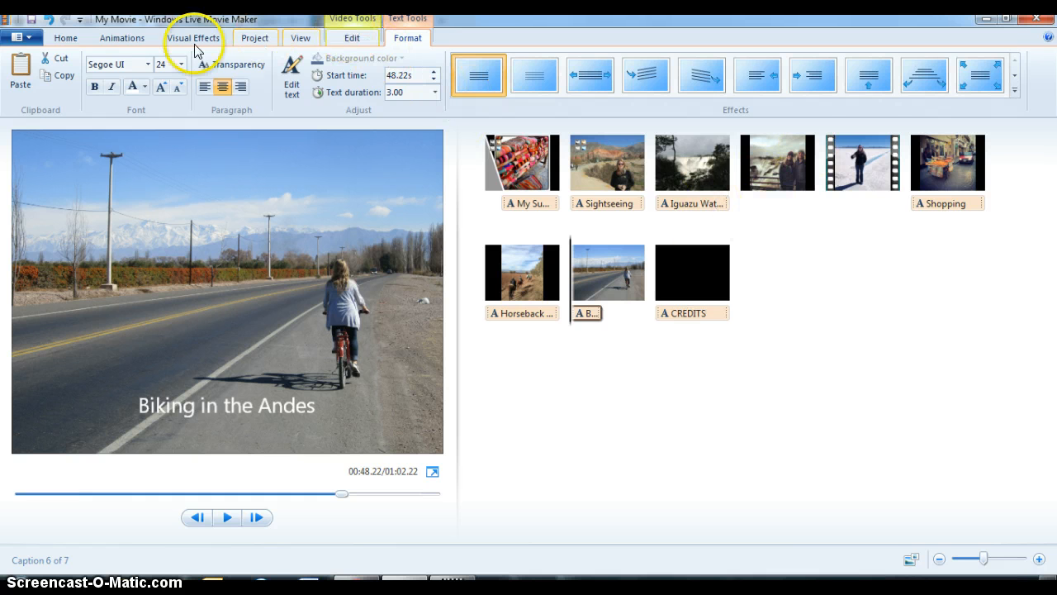
# Step: Add the music file "05 LatinDub_0 (1)" from the desktop folder "Movie maker files" to the movie and pause the preview playback
pyautogui.click(68, 40)
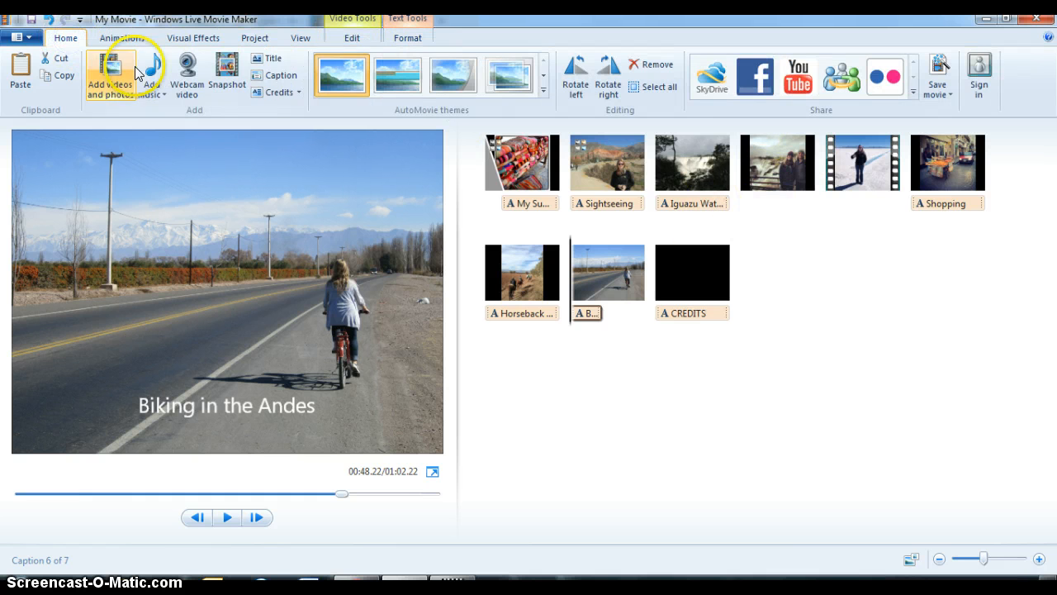
pyautogui.click(155, 83)
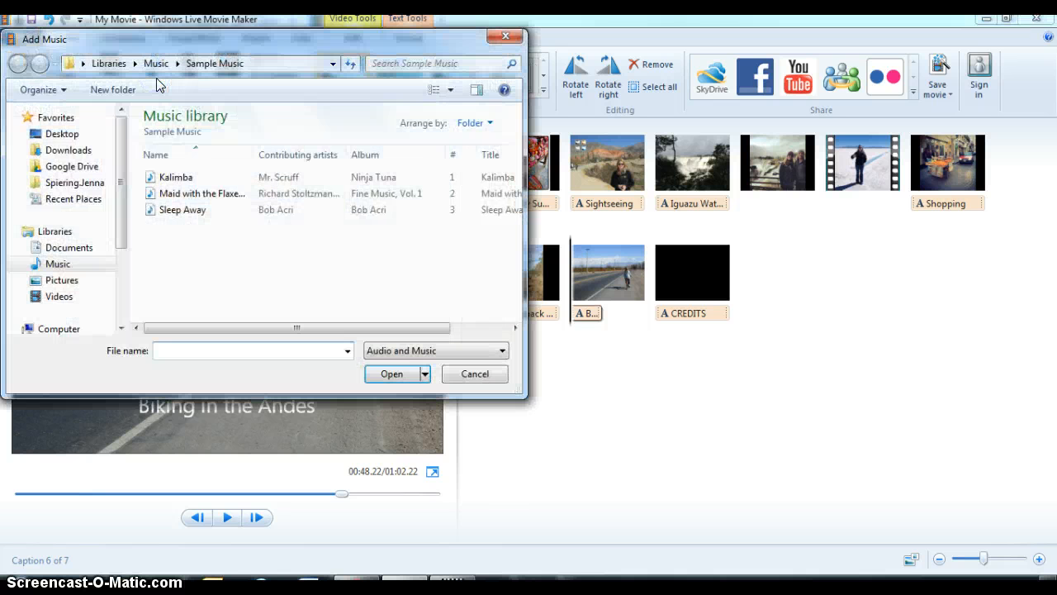
pyautogui.click(75, 135)
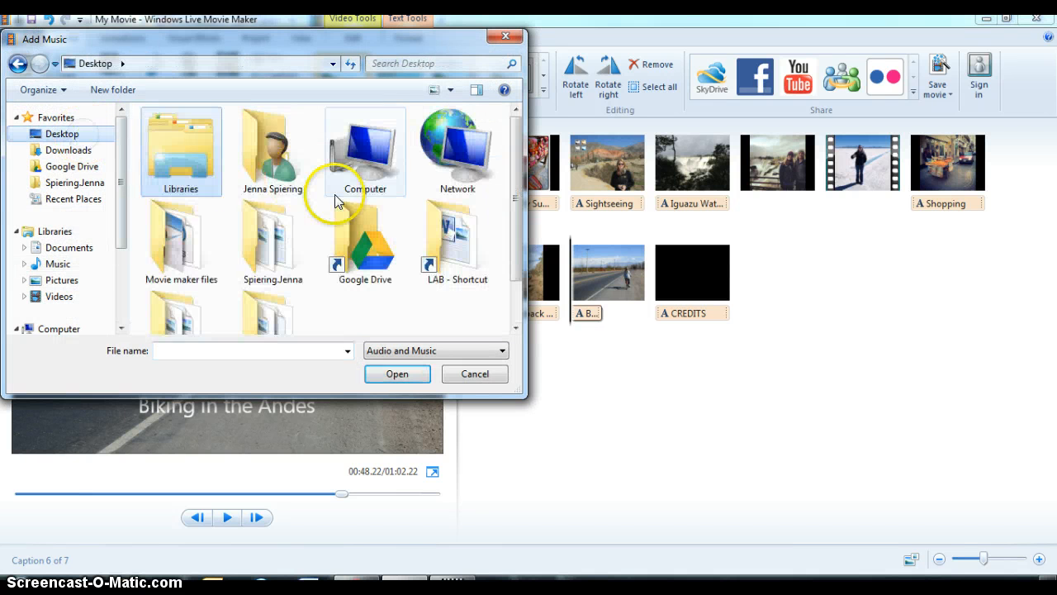
pyautogui.doubleClick(208, 238)
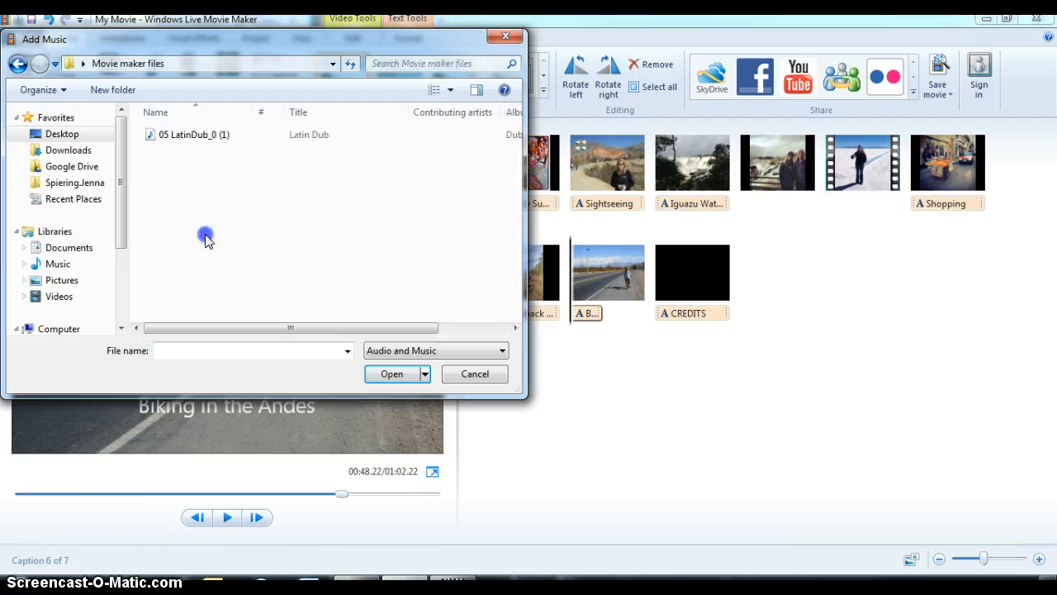
pyautogui.doubleClick(285, 137)
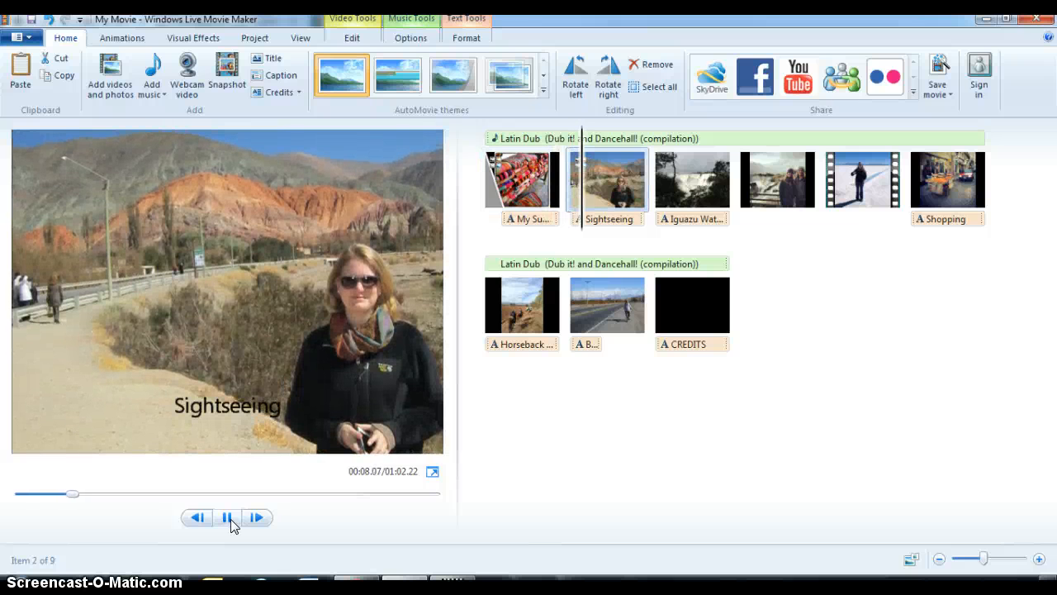
pyautogui.click(230, 518)
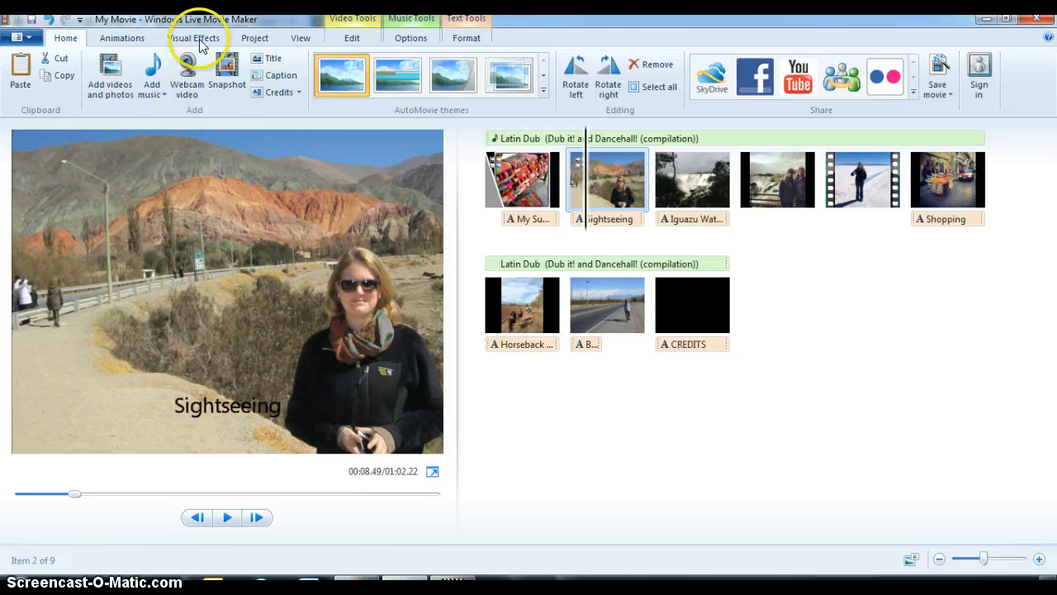
# Step: Set both the fade in and the fade out of the Latin Dub music track to Medium
pyautogui.click(412, 39)
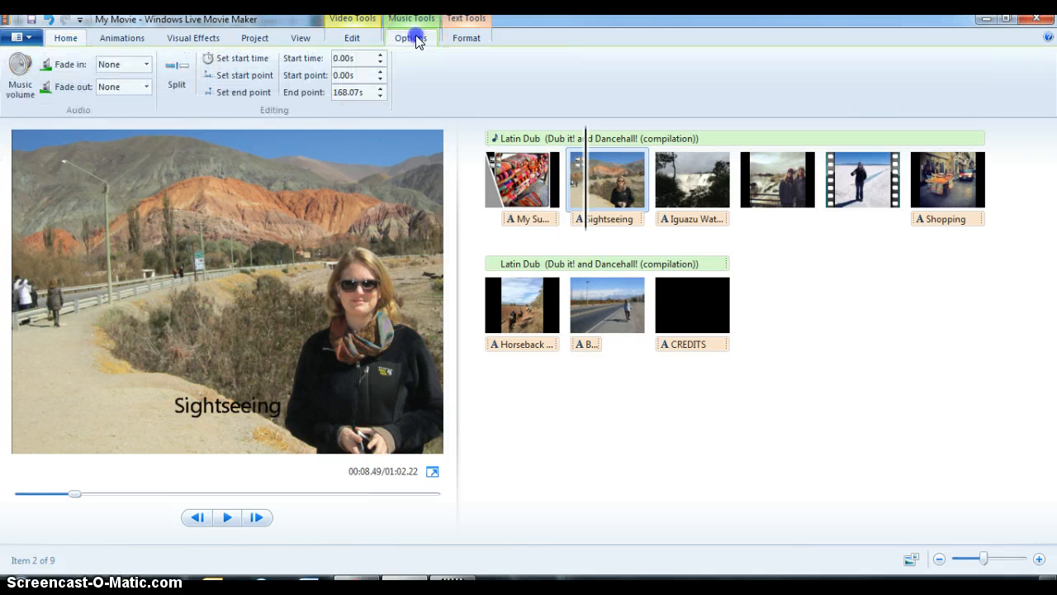
pyautogui.click(146, 66)
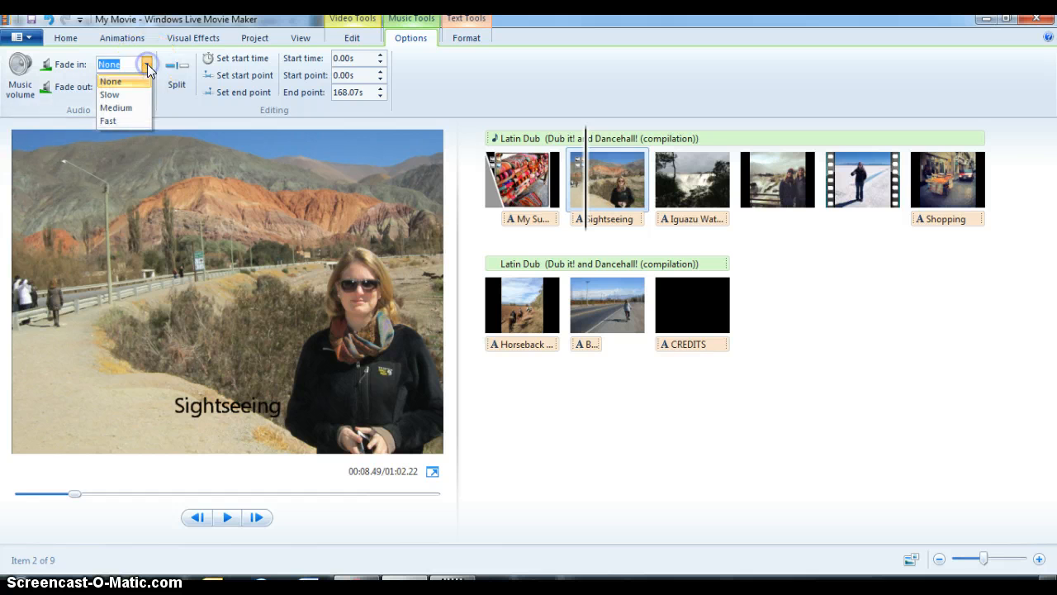
pyautogui.click(134, 109)
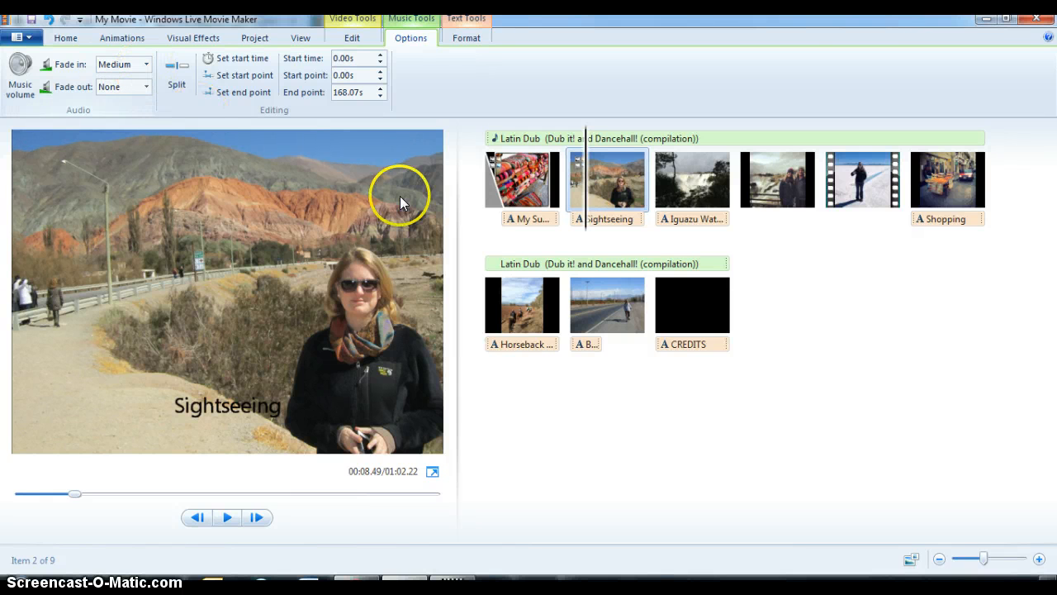
pyautogui.click(146, 86)
pyautogui.click(134, 124)
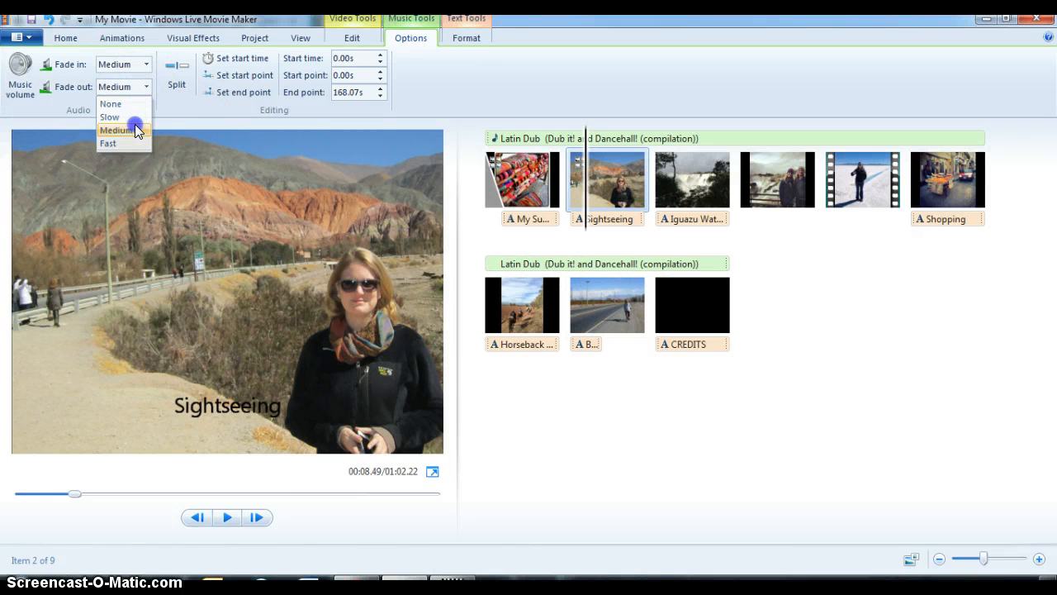
# Step: Set the music volume to about the middle of its range and preview the salt flat video clip with the music
pyautogui.click(22, 73)
pyautogui.moveTo(82, 116); pyautogui.dragTo(75, 117)
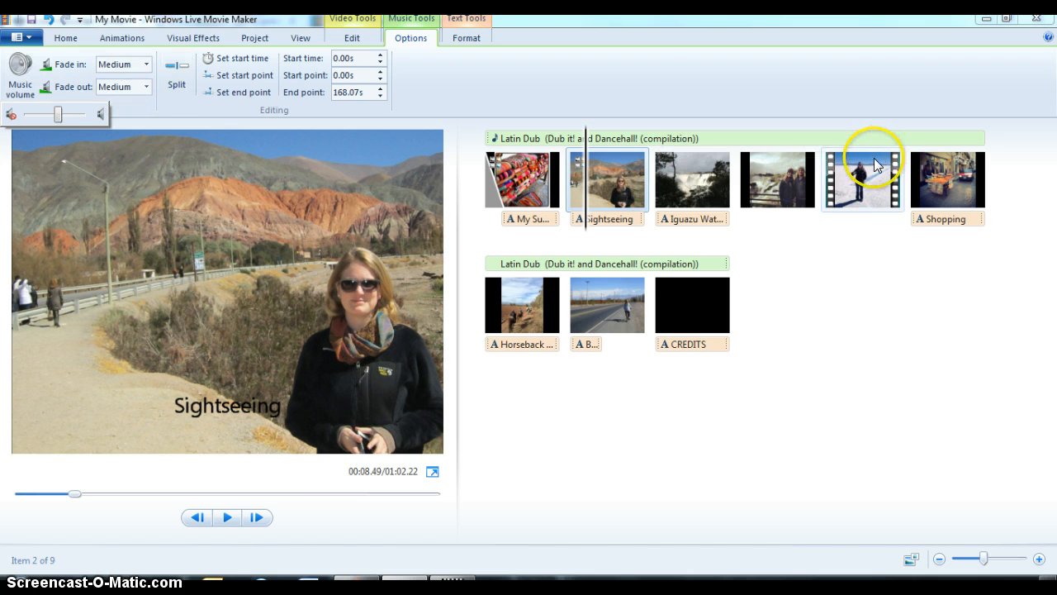
pyautogui.click(834, 204)
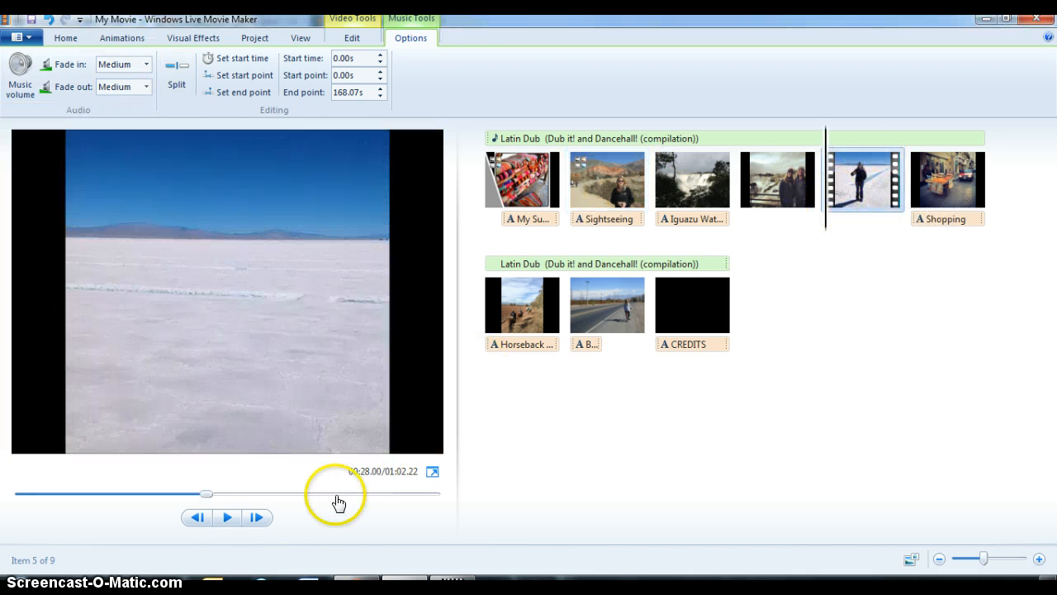
pyautogui.click(234, 516)
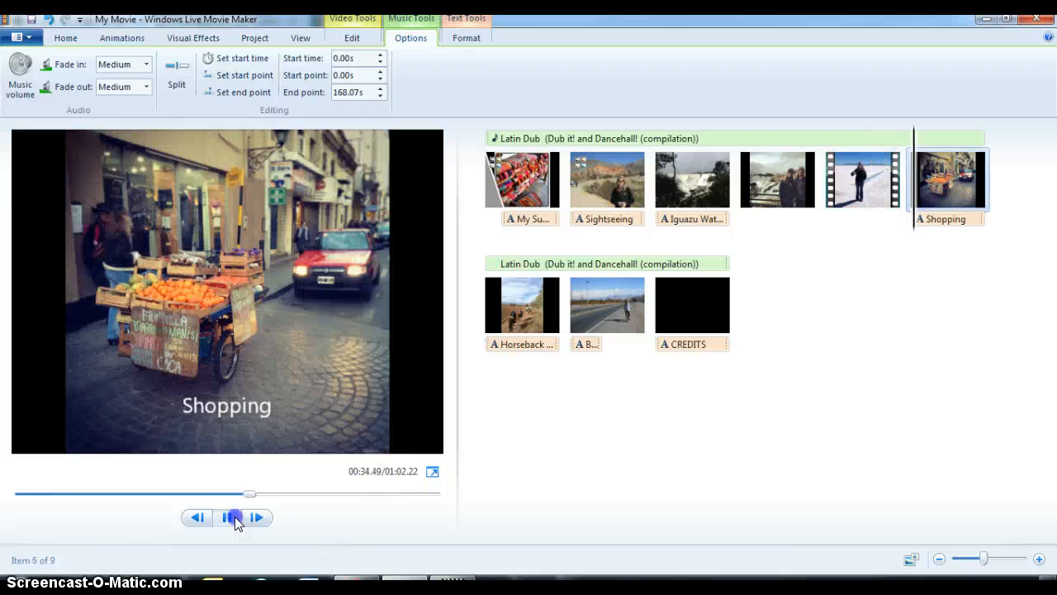
# Step: Pause the preview and lower the music volume to slightly below the middle of its range
pyautogui.click(234, 516)
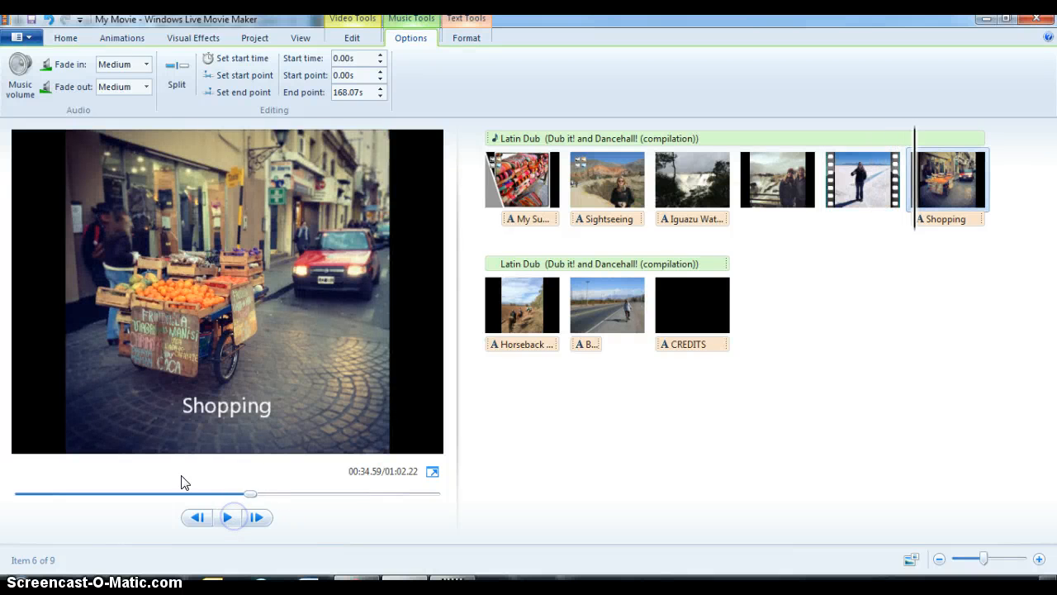
pyautogui.click(23, 76)
pyautogui.moveTo(62, 118); pyautogui.dragTo(51, 120)
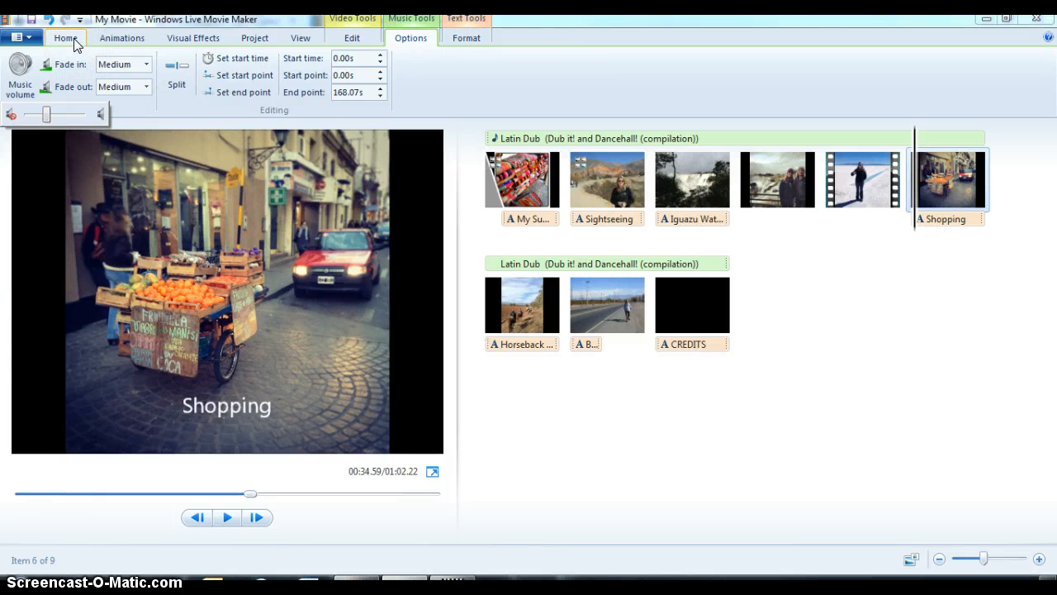
pyautogui.click(28, 39)
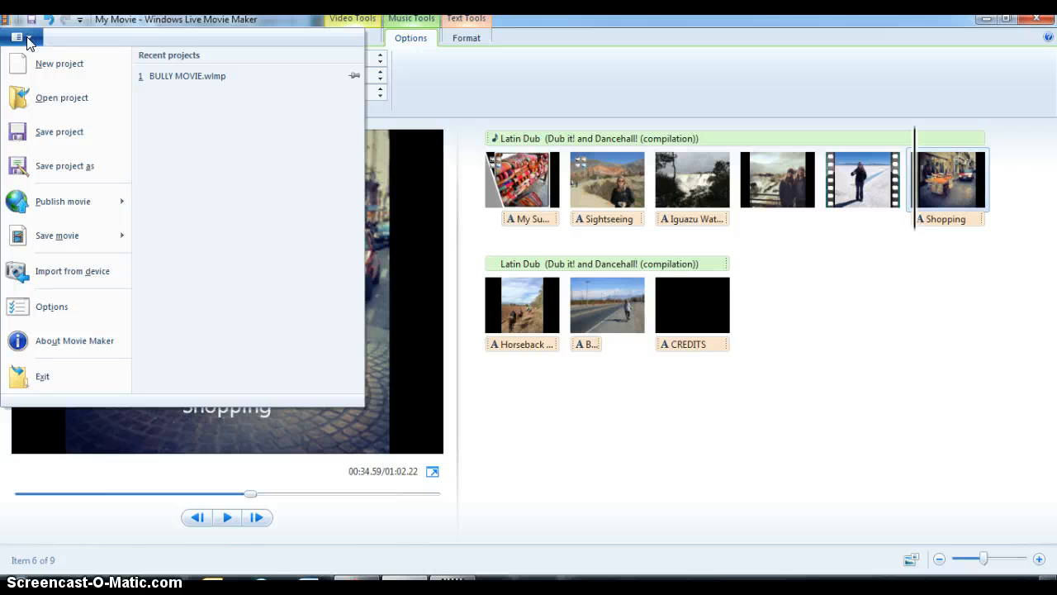
pyautogui.click(102, 141)
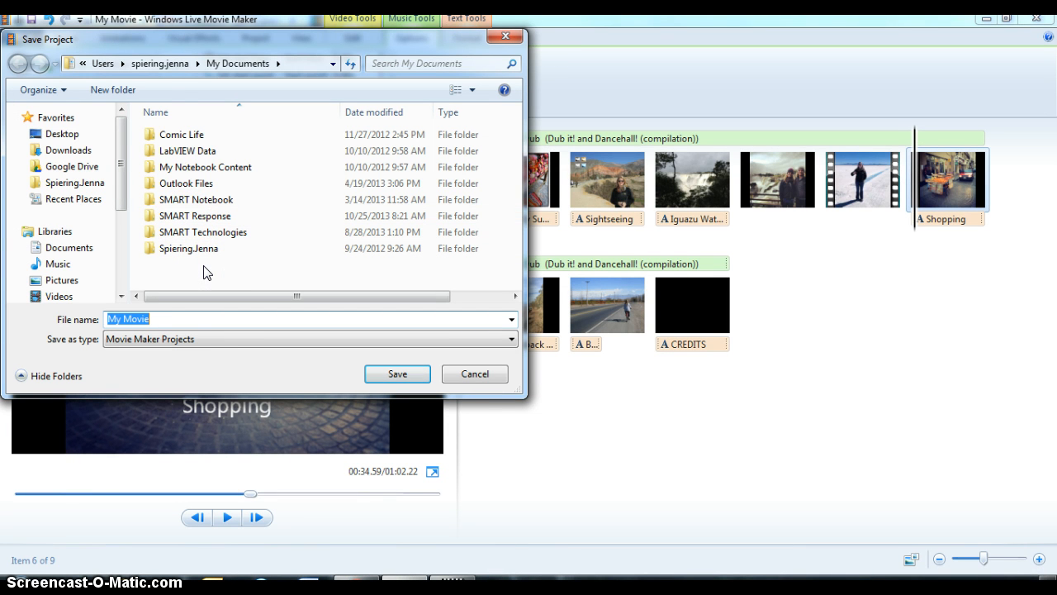
pyautogui.click(163, 64)
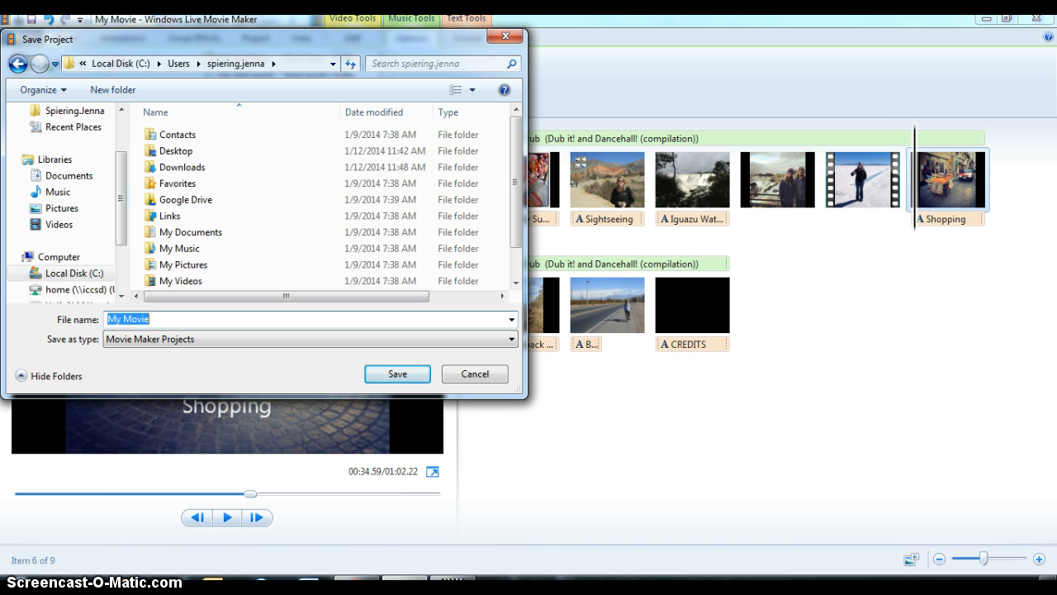
pyautogui.click(507, 37)
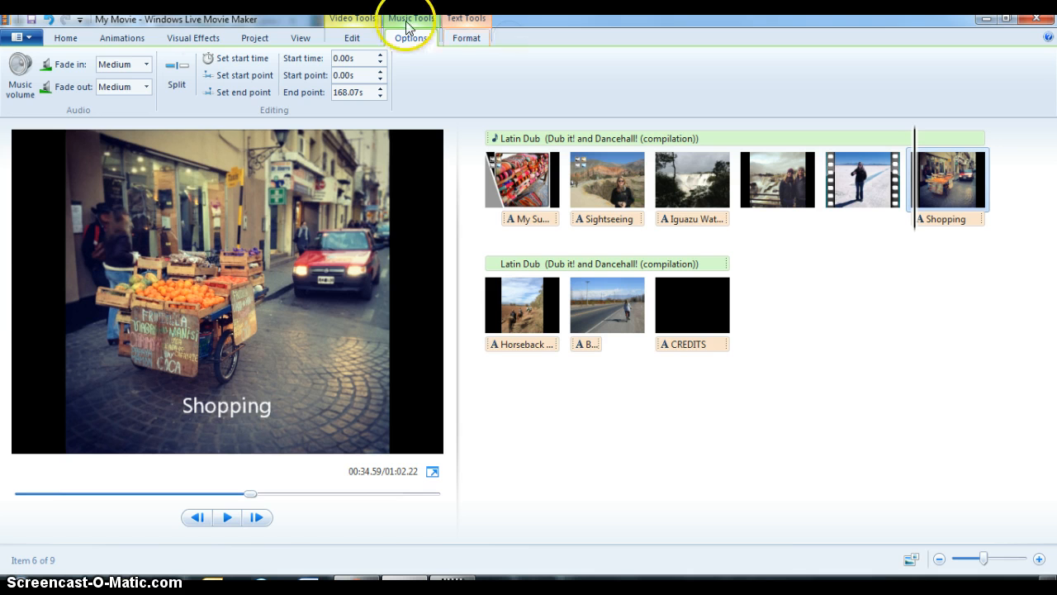
# Step: Export the movie with the recommended settings for this project to the desktop as a Windows Media Video file named "Summer Trip"
pyautogui.click(19, 38)
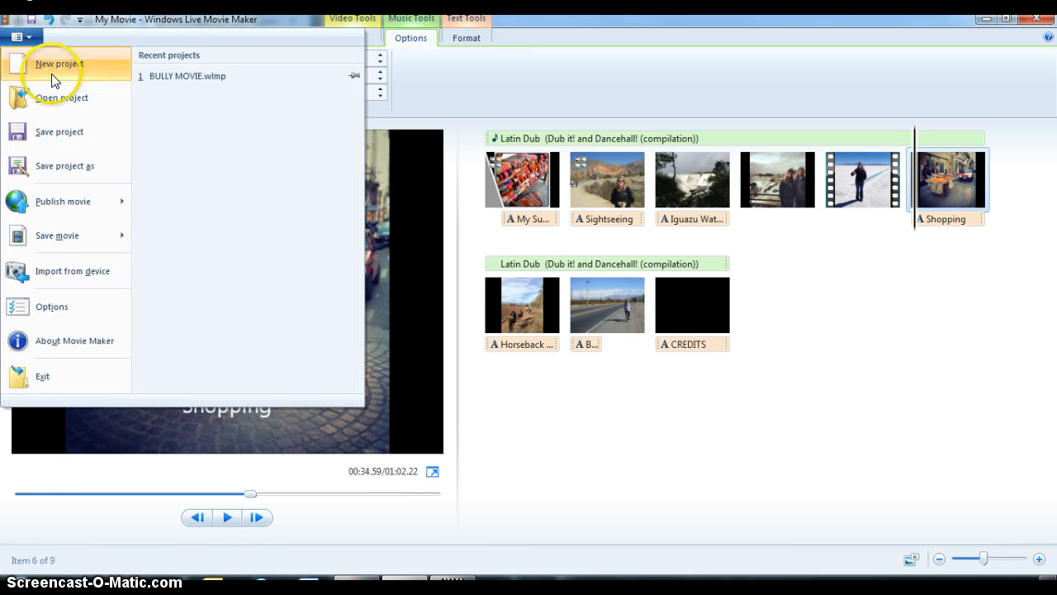
pyautogui.moveTo(87, 223)
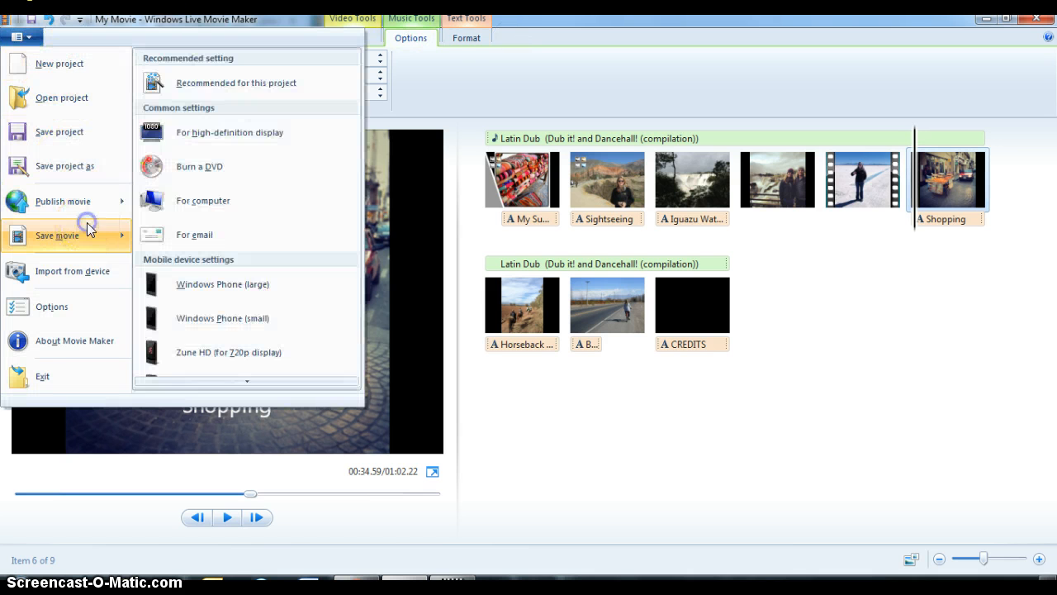
pyautogui.click(193, 83)
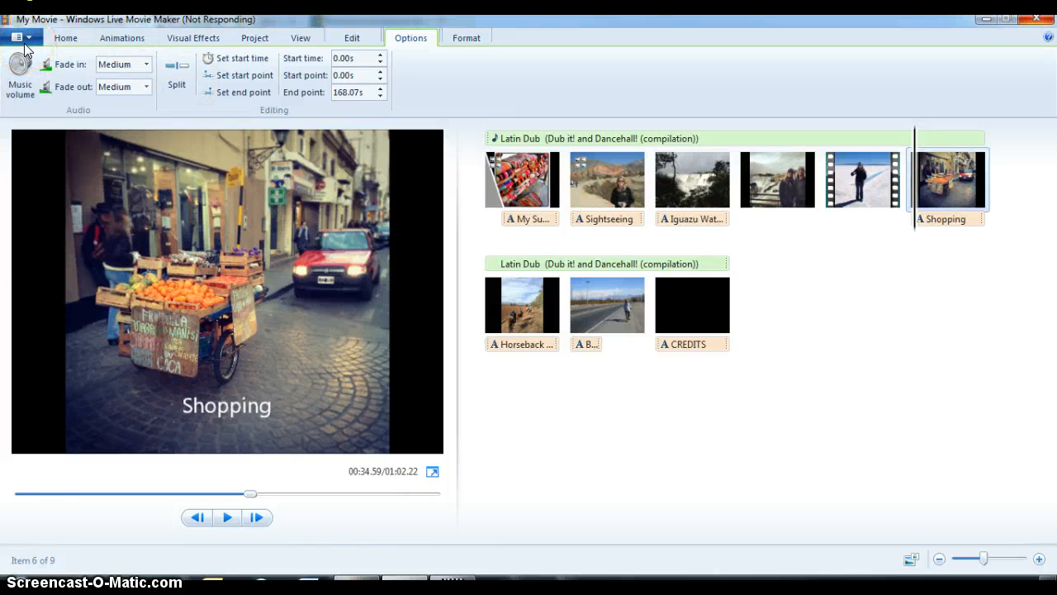
pyautogui.click(244, 91)
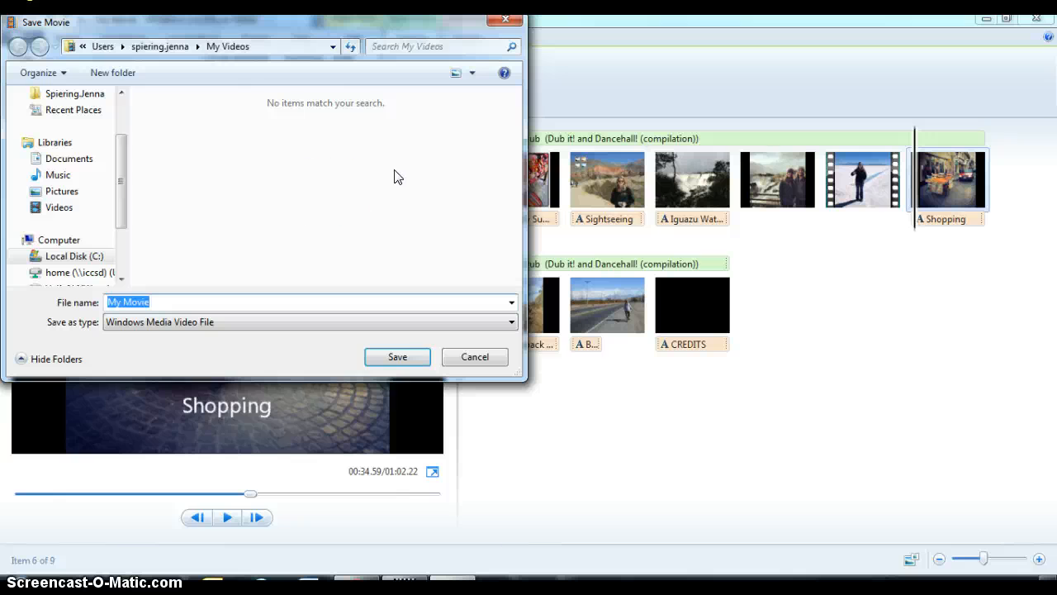
pyautogui.moveTo(329, 25); pyautogui.dragTo(521, 62)
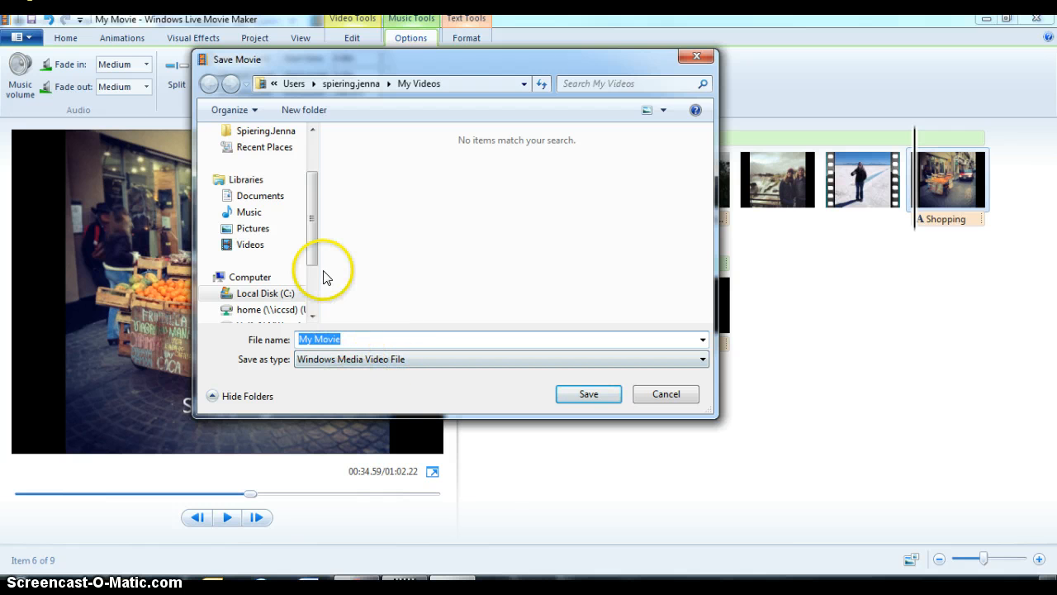
pyautogui.moveTo(315, 233); pyautogui.dragTo(310, 172)
pyautogui.click(268, 158)
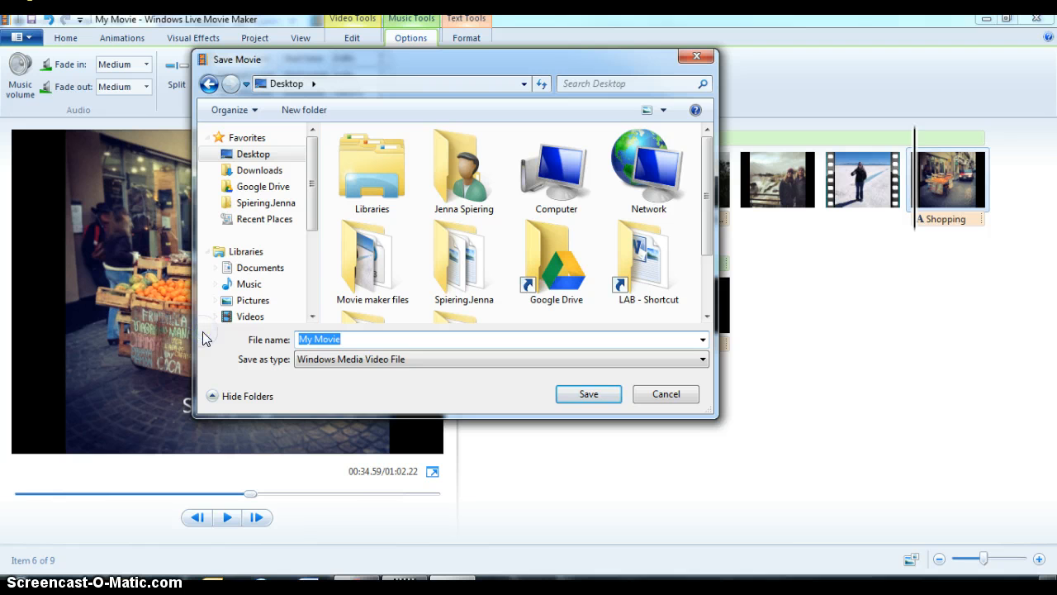
pyautogui.write('Summer Trip')
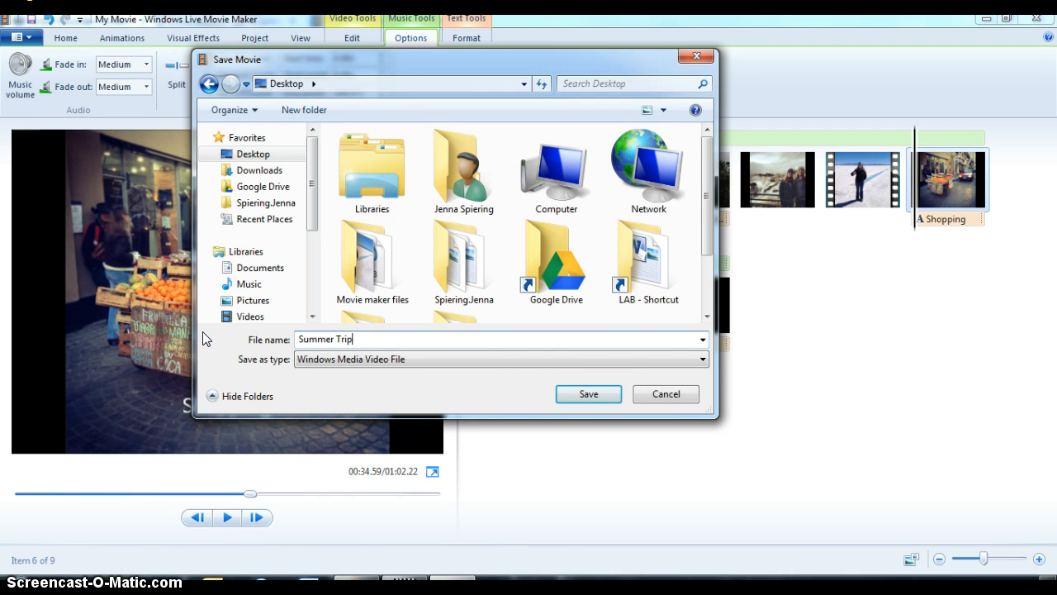
pyautogui.click(596, 394)
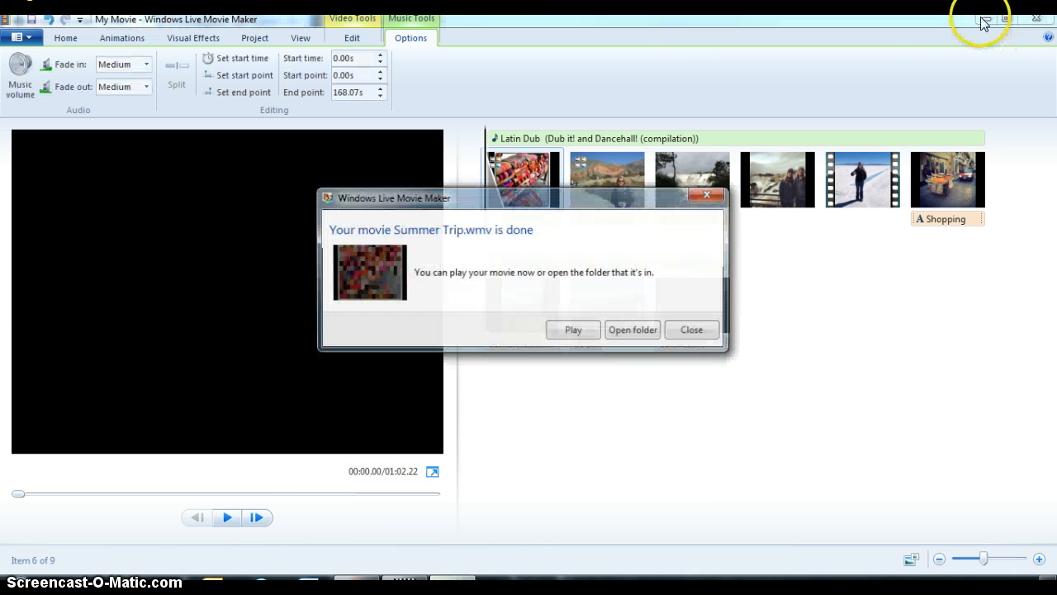
pyautogui.click(690, 331)
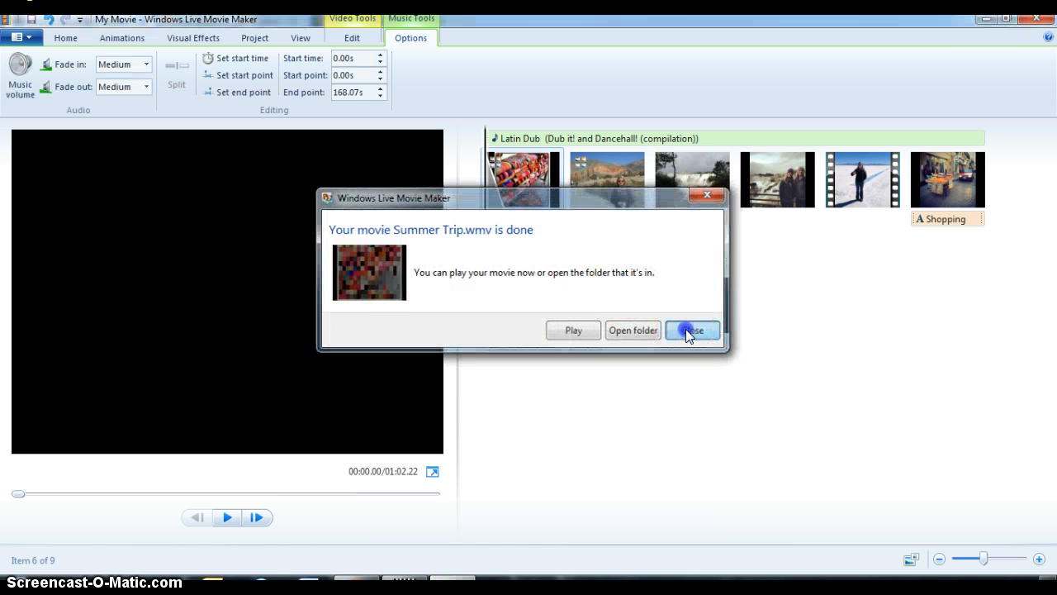
# Step: Switch to the desktop and check the playback of the exported "Summer Trip" video, closing the player at the end
pyautogui.click(982, 19)
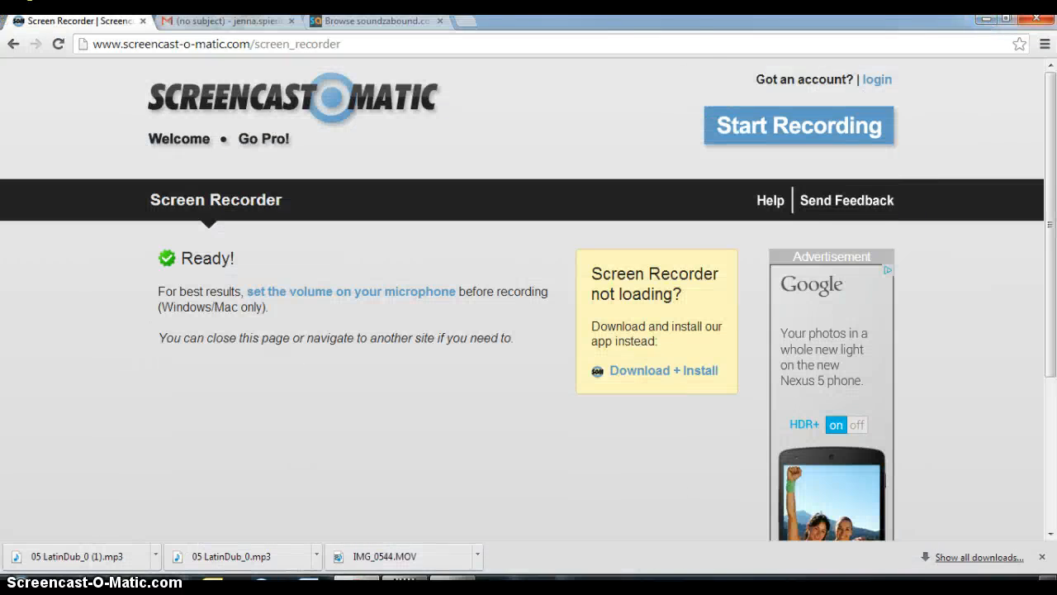
pyautogui.click(985, 18)
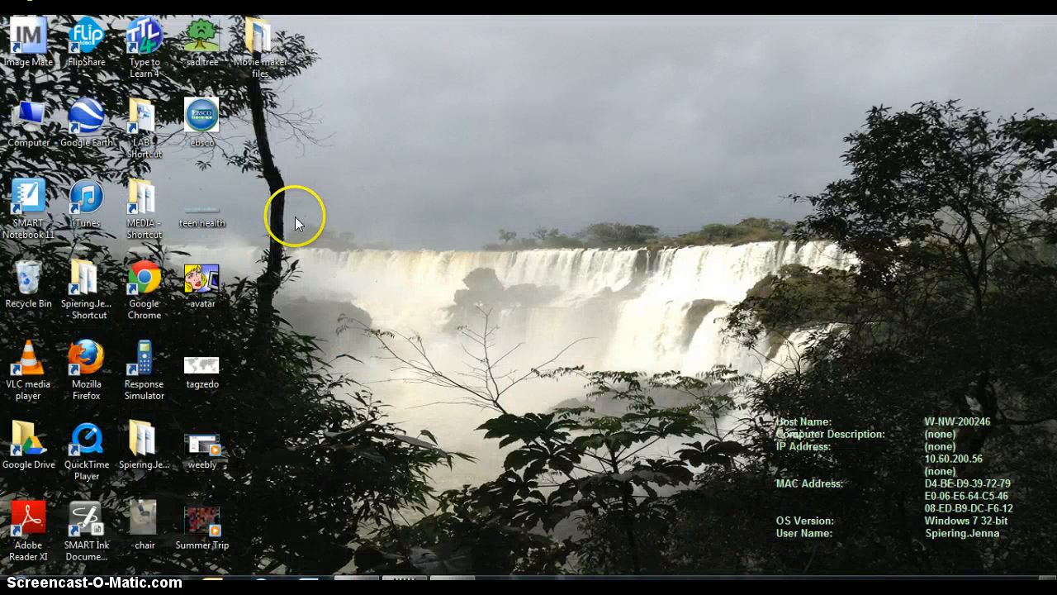
pyautogui.click(204, 545)
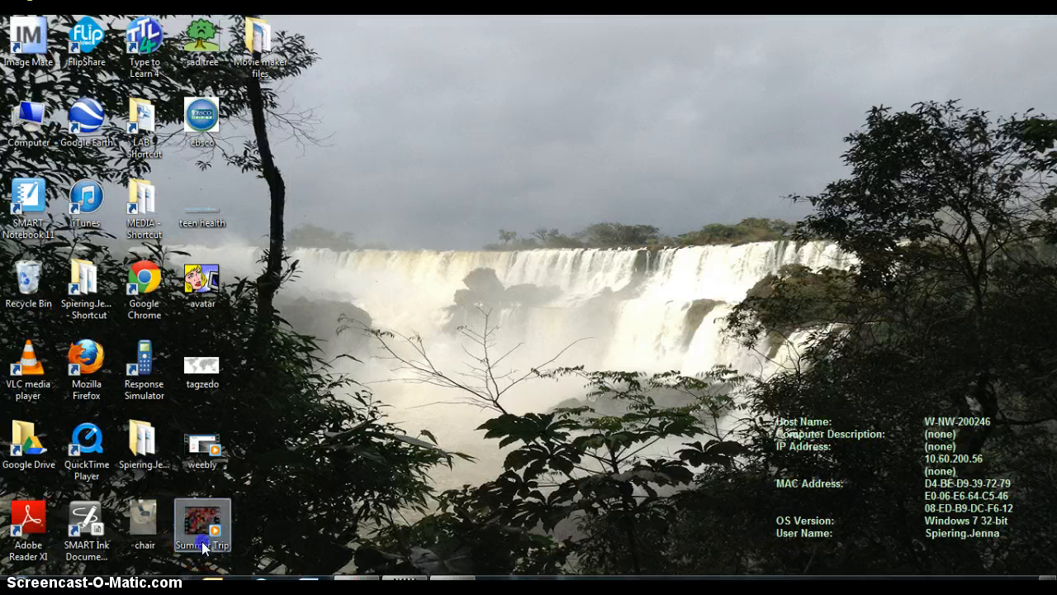
pyautogui.doubleClick(203, 545)
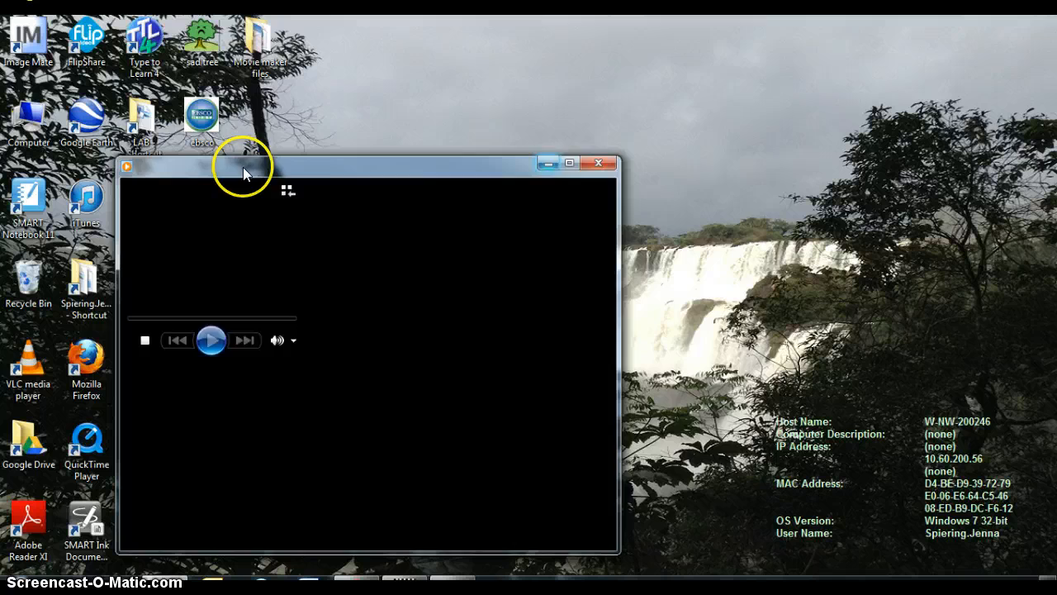
pyautogui.click(254, 167)
pyautogui.moveTo(254, 167); pyautogui.dragTo(403, 100)
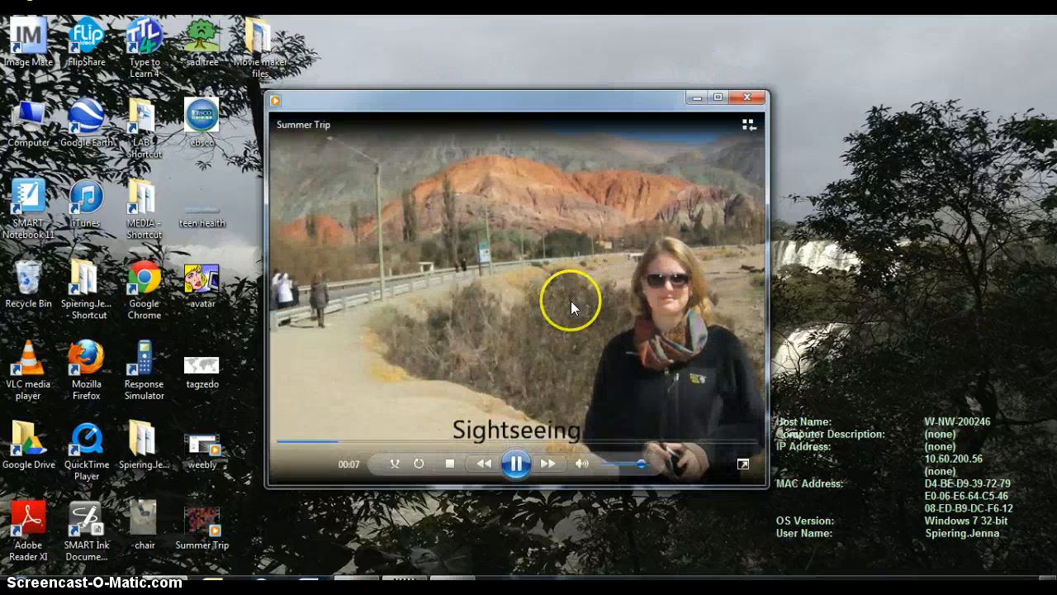
pyautogui.click(571, 301)
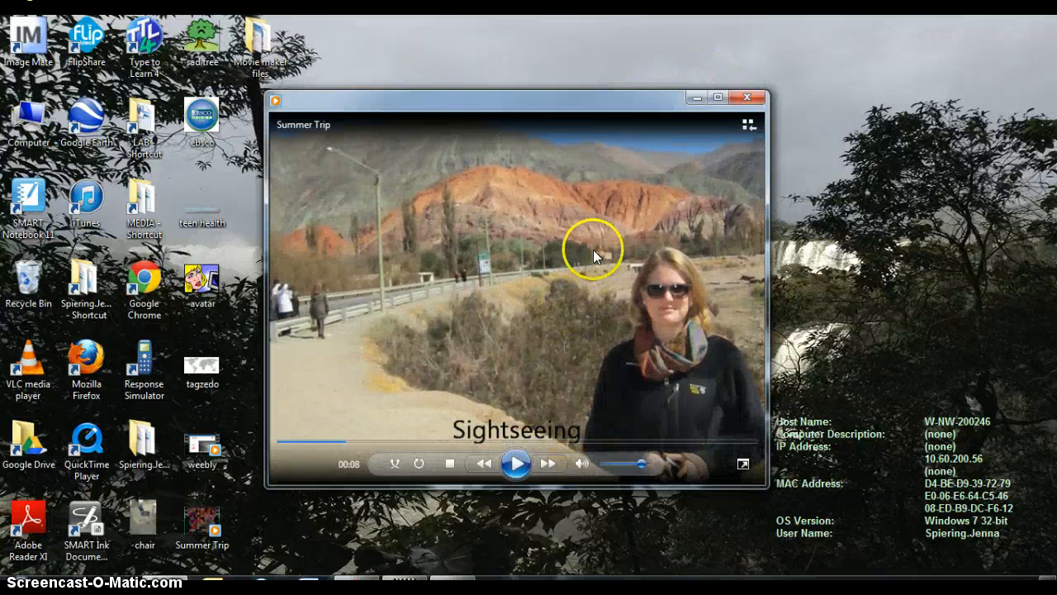
pyautogui.click(749, 99)
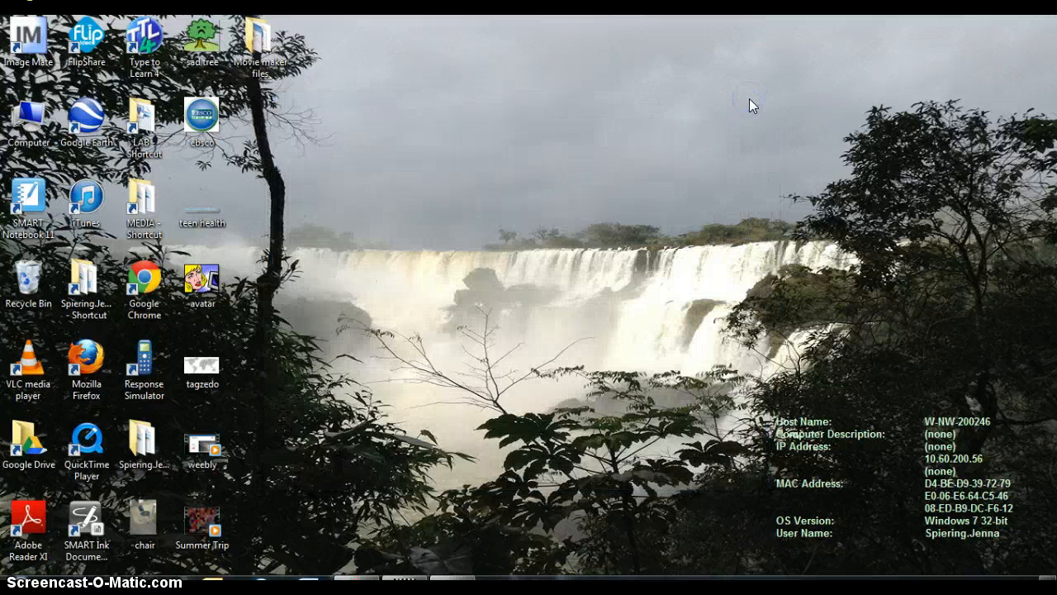